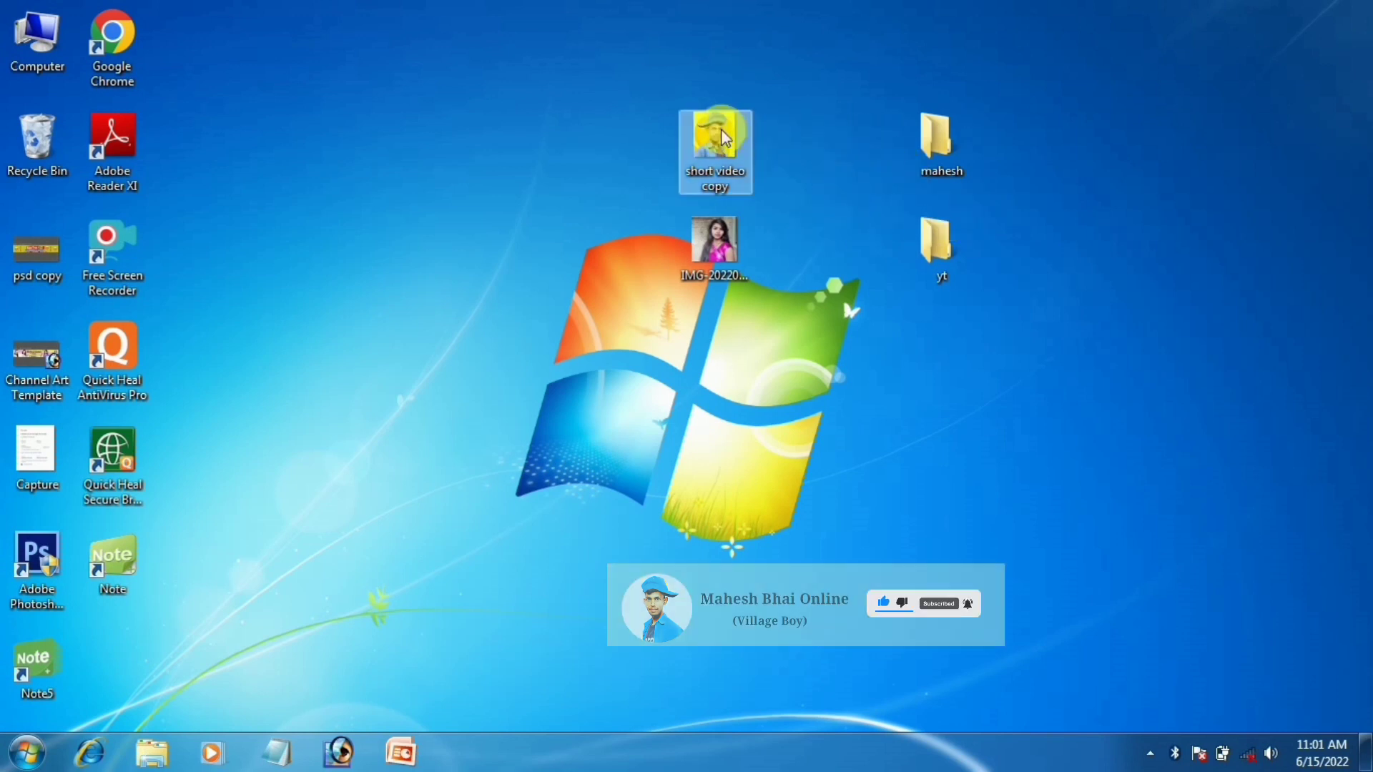
Open the upper folder on the desktop to check its contents, and close it again
{"action": "double_click", "coordinate": [944, 145]}
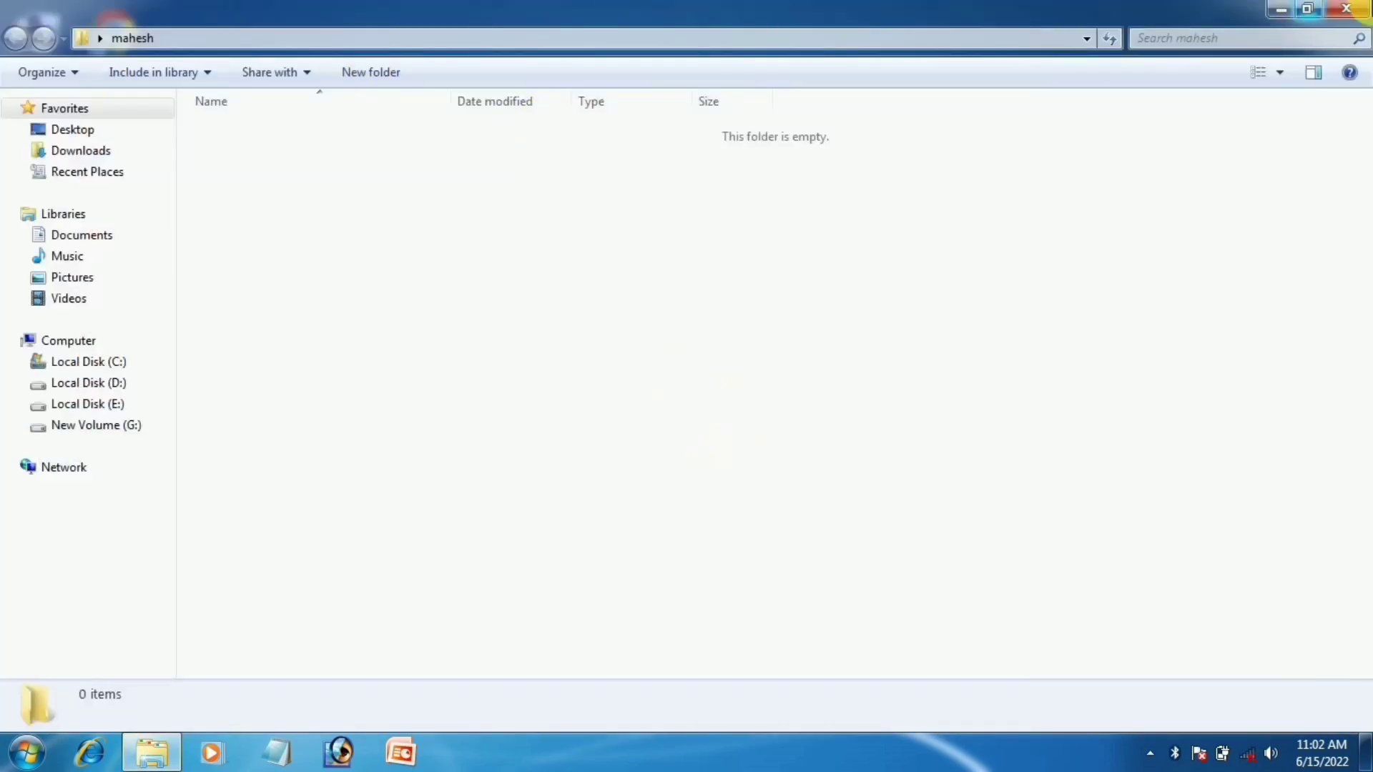
{"action": "left_click", "coordinate": [1346, 9]}
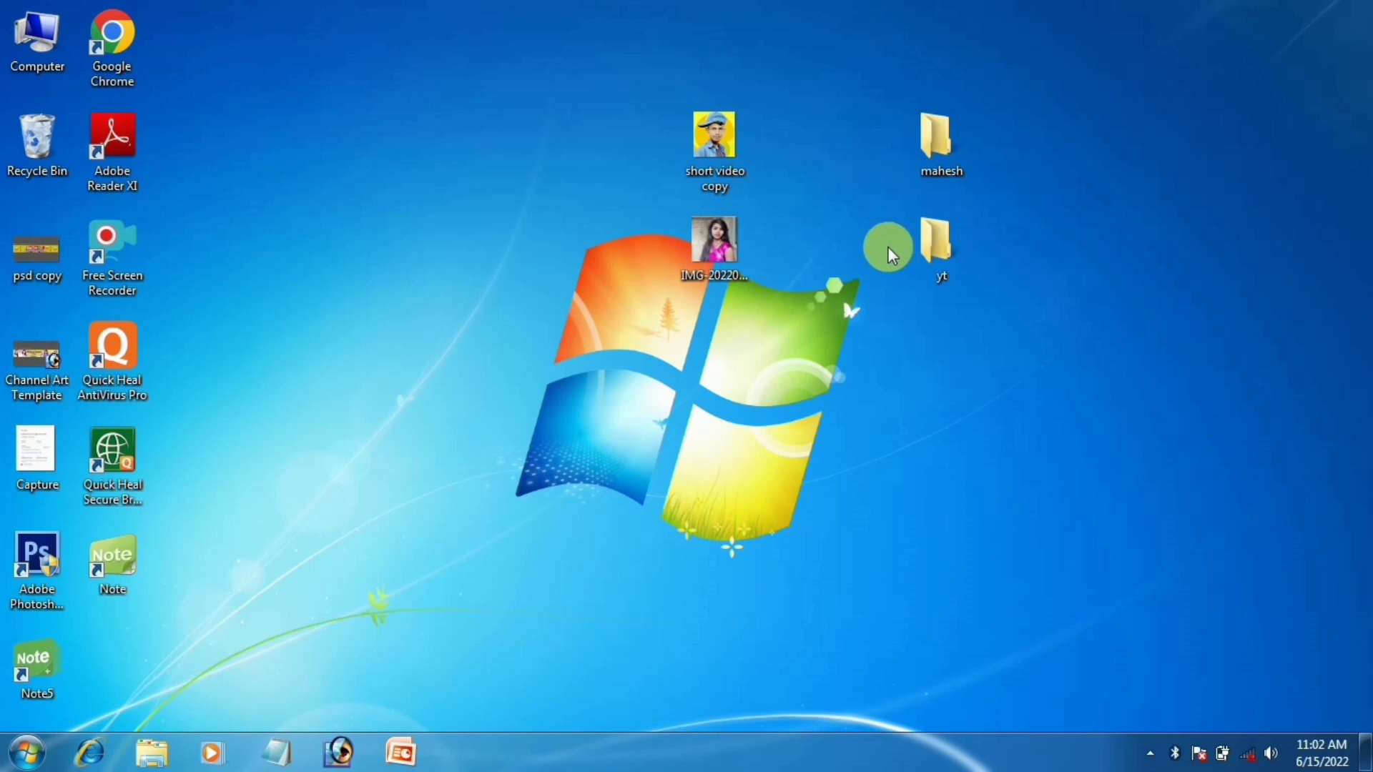
Open the desktop image IMG-20220609-WA0007 for editing in Paint
{"action": "left_click", "coordinate": [731, 253]}
{"action": "right_click", "coordinate": [731, 254]}
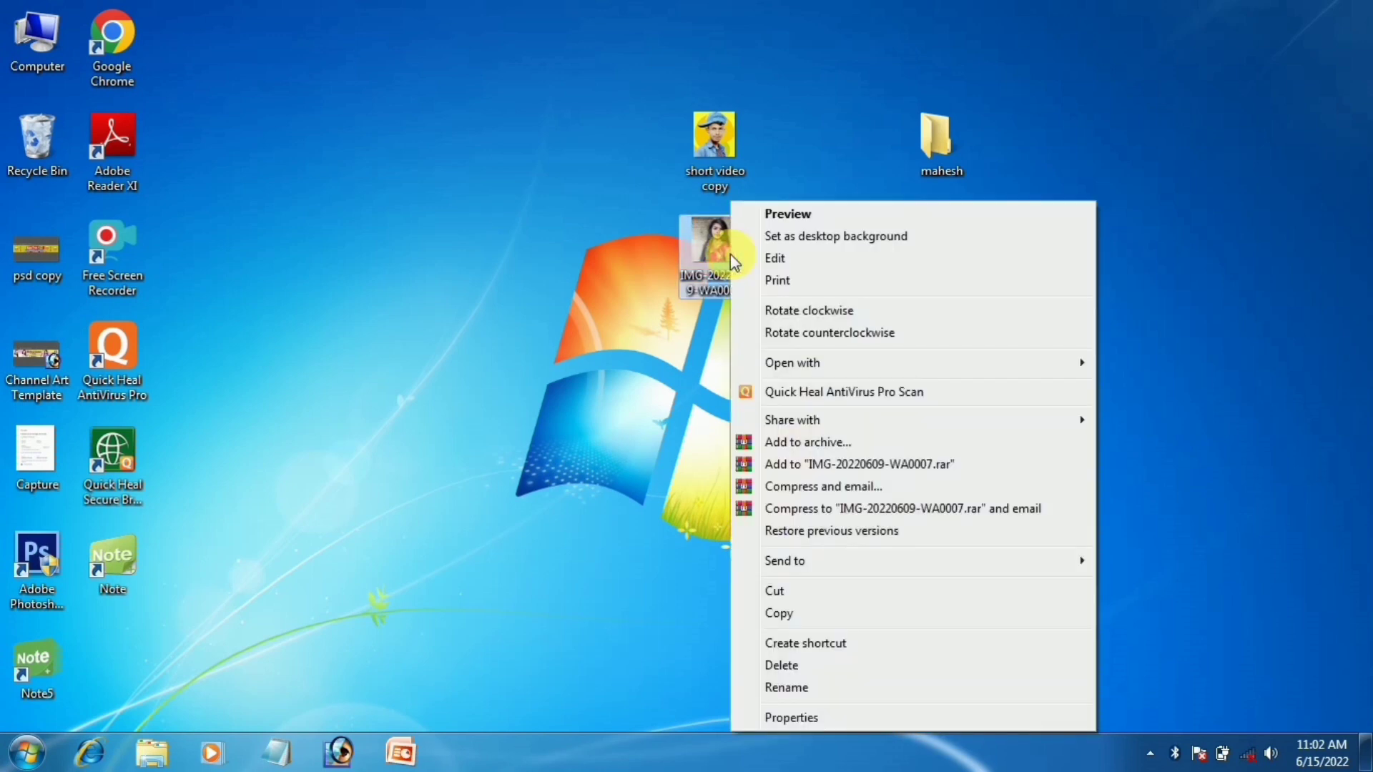
{"action": "left_click", "coordinate": [744, 258]}
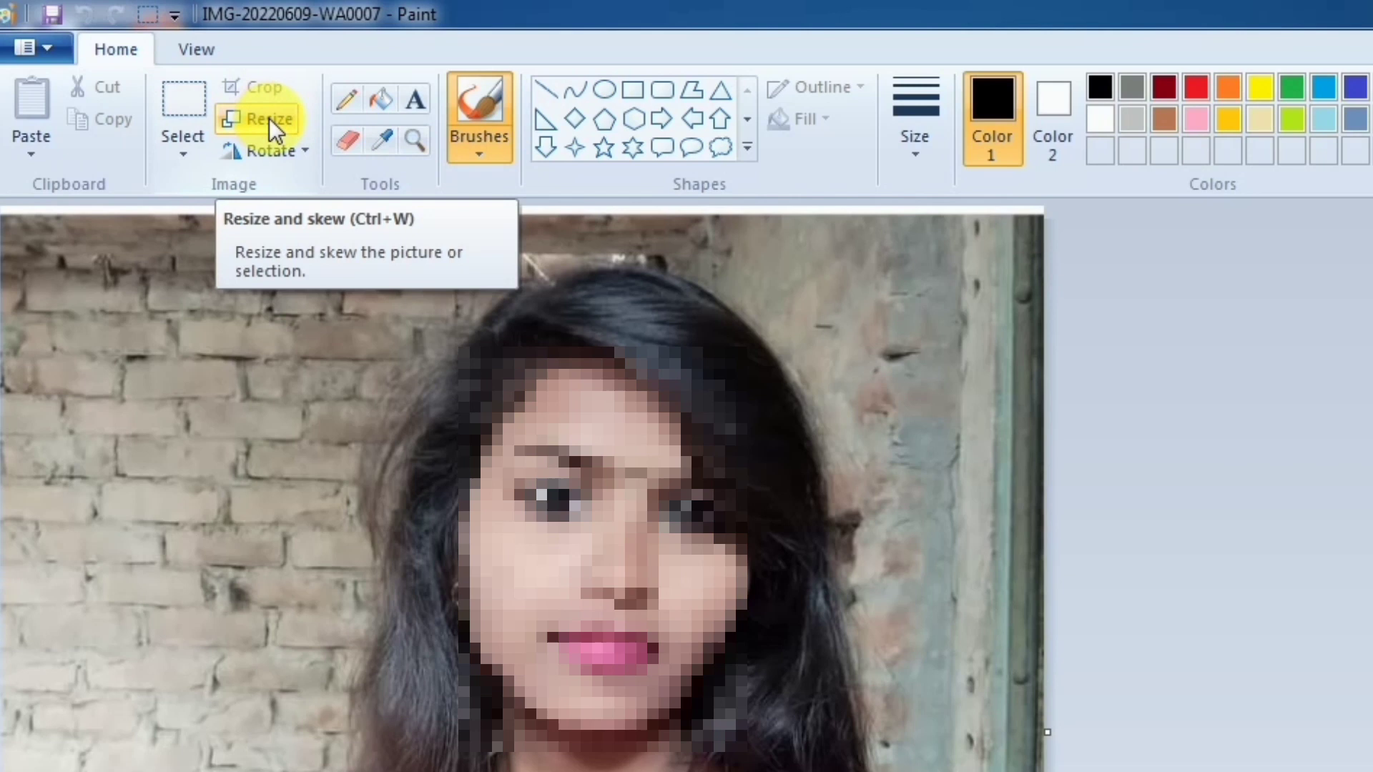
Resize the photo by pixels to 60 horizontal and 60 vertical
{"action": "left_click", "coordinate": [269, 118]}
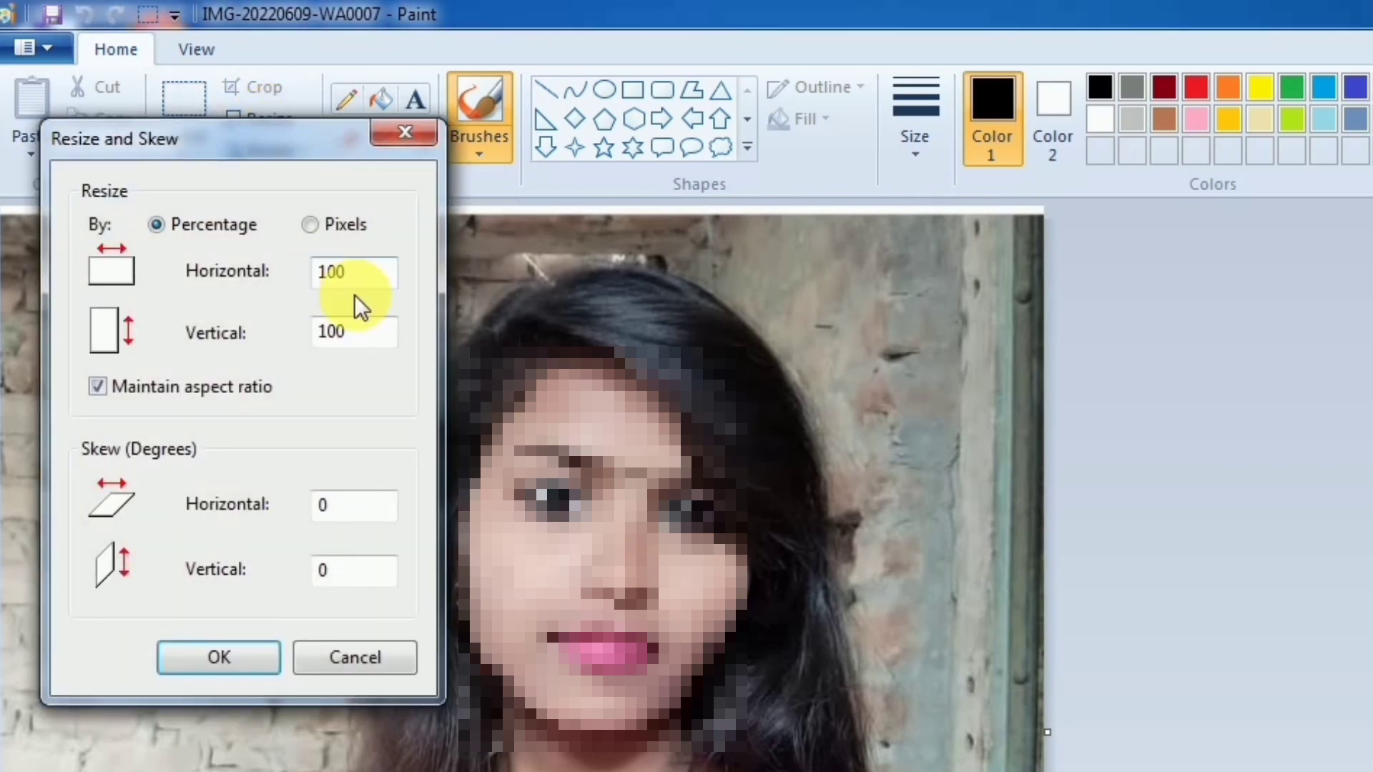
{"action": "left_click", "coordinate": [309, 224]}
{"action": "left_click", "coordinate": [221, 226]}
{"action": "left_click", "coordinate": [311, 224]}
{"action": "left_click_drag", "start_coordinate": [375, 279], "coordinate": [346, 279]}
{"action": "type", "text": "10"}
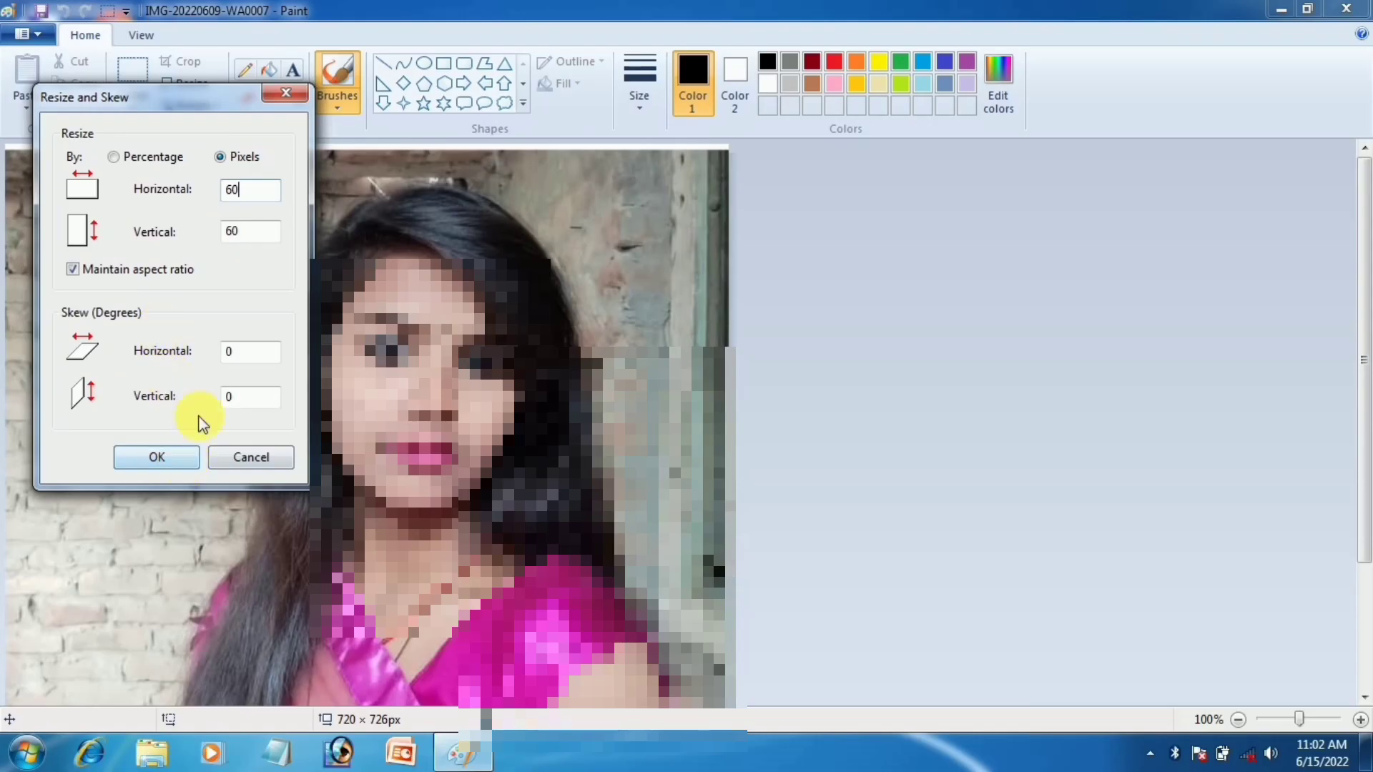
{"action": "left_click", "coordinate": [73, 269]}
{"action": "left_click", "coordinate": [157, 458]}
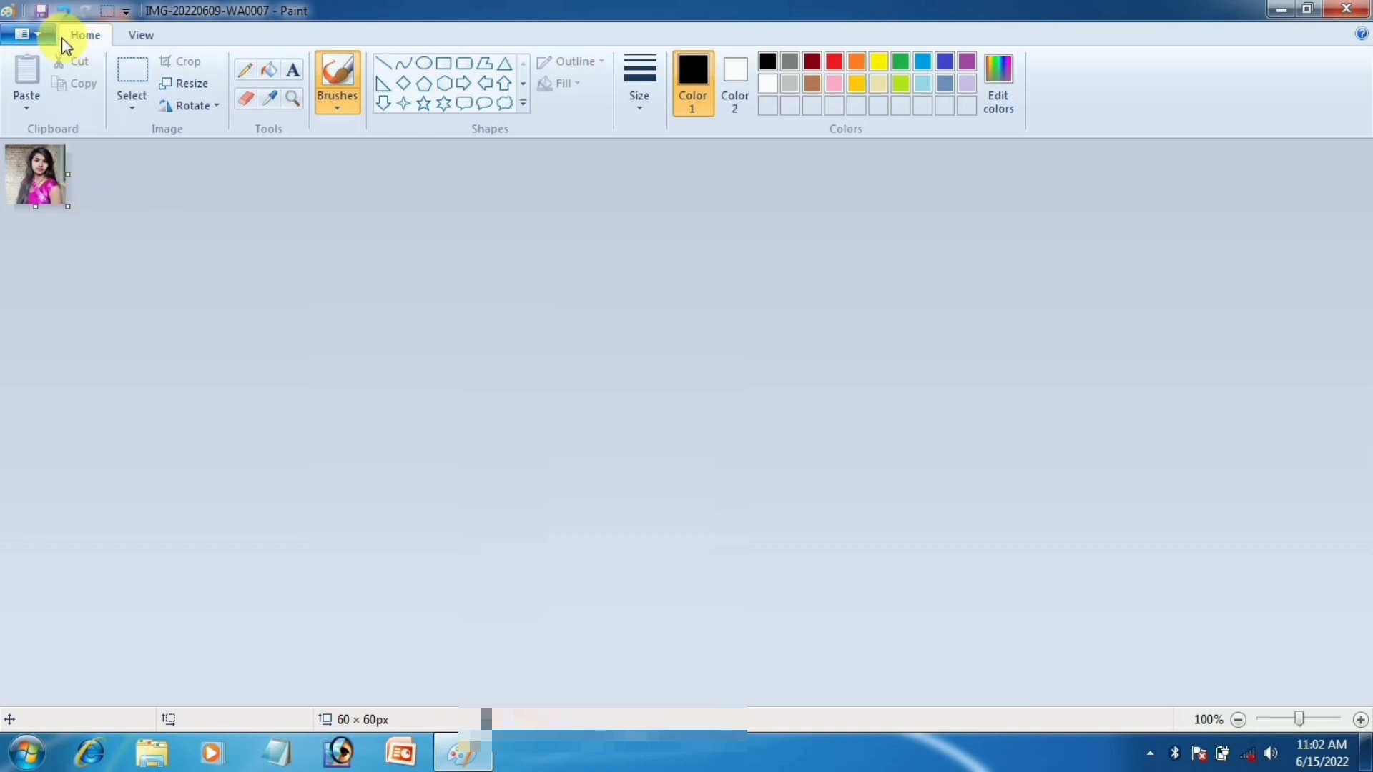
Save the resized photo to the Desktop as yt.ico in 24-bit Bitmap format, and close Paint
{"action": "left_click", "coordinate": [37, 32]}
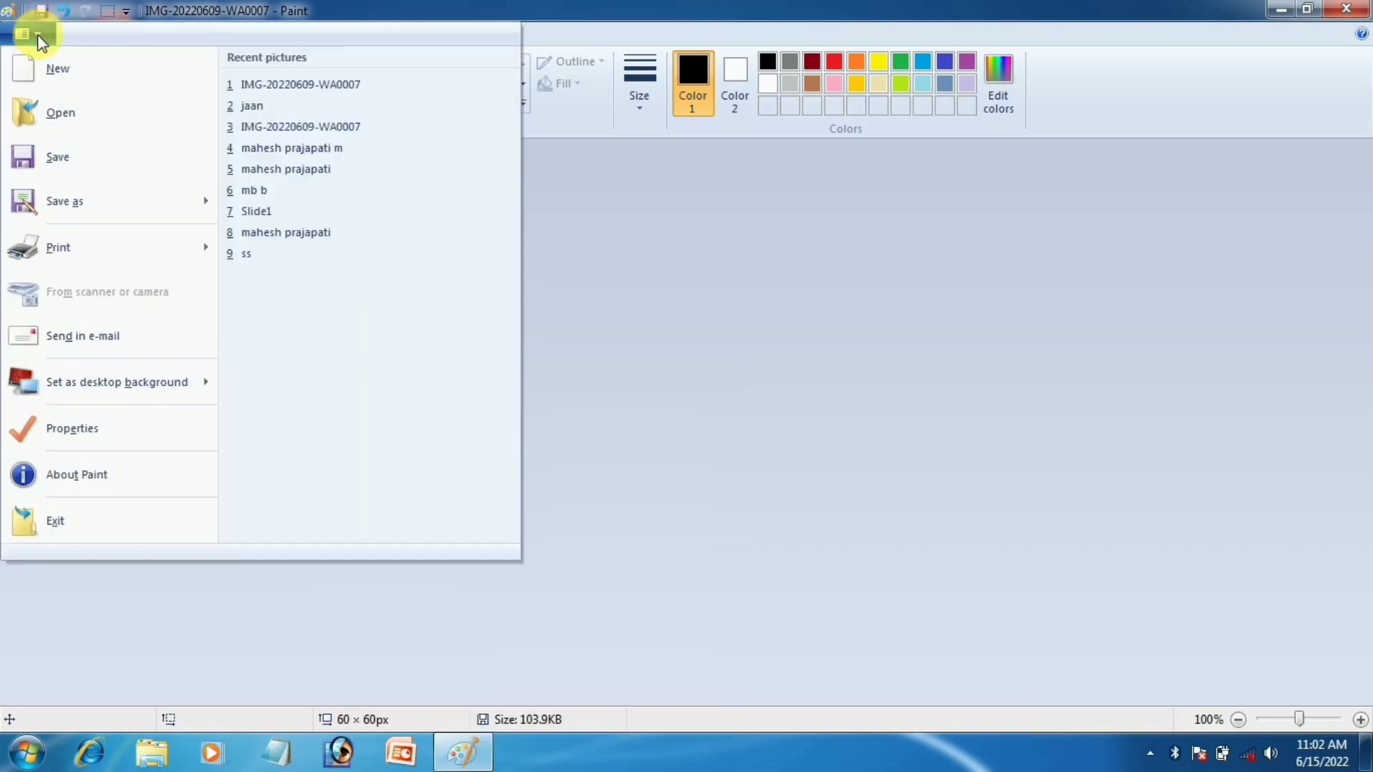
{"action": "left_click", "coordinate": [111, 208]}
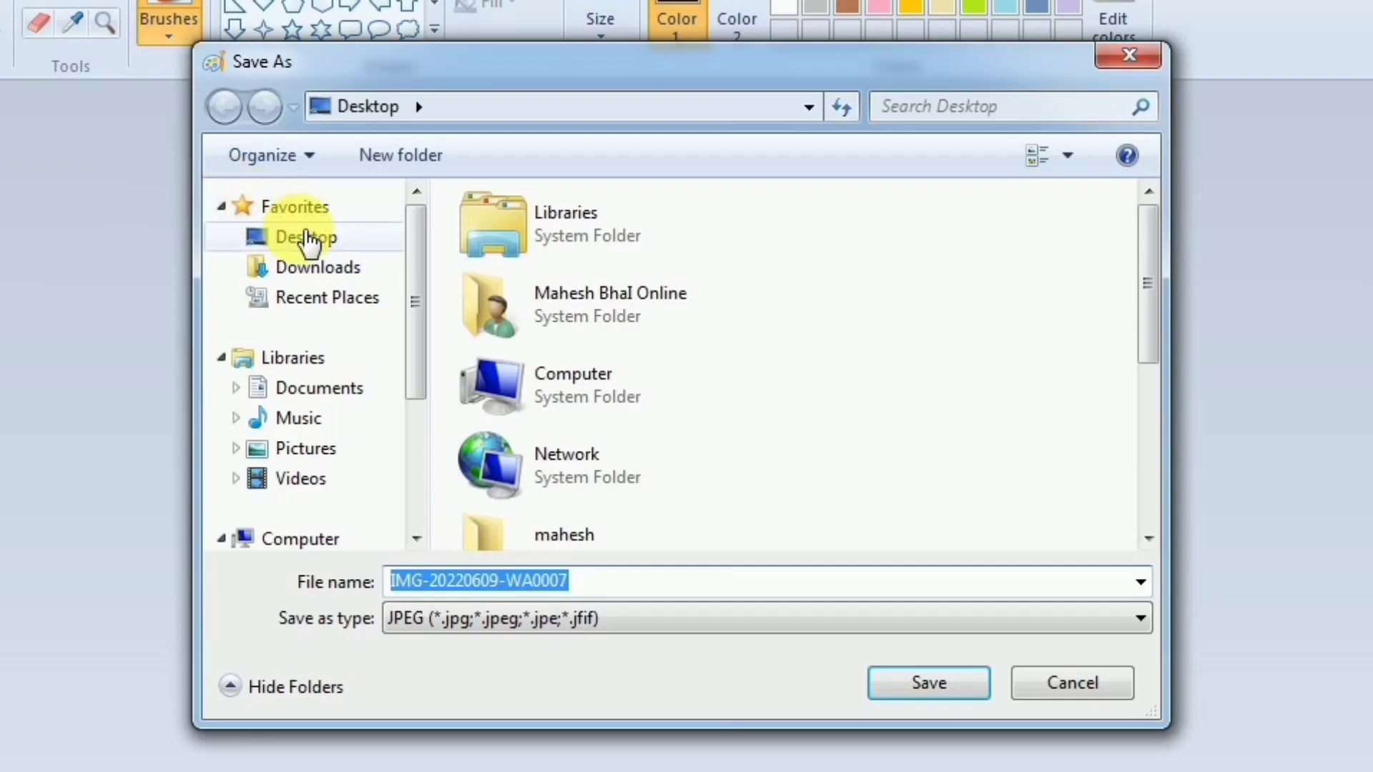
{"action": "left_click", "coordinate": [308, 242]}
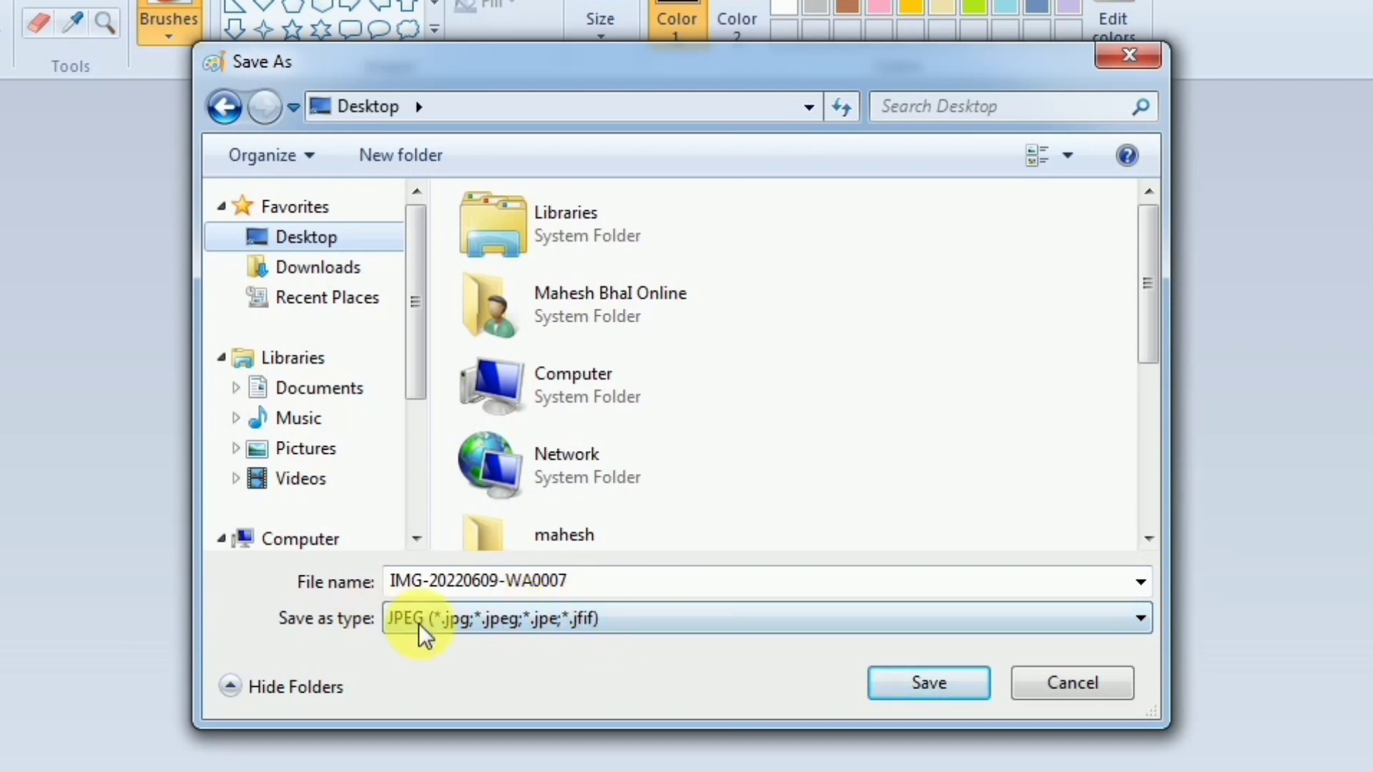
{"action": "left_click", "coordinate": [437, 626]}
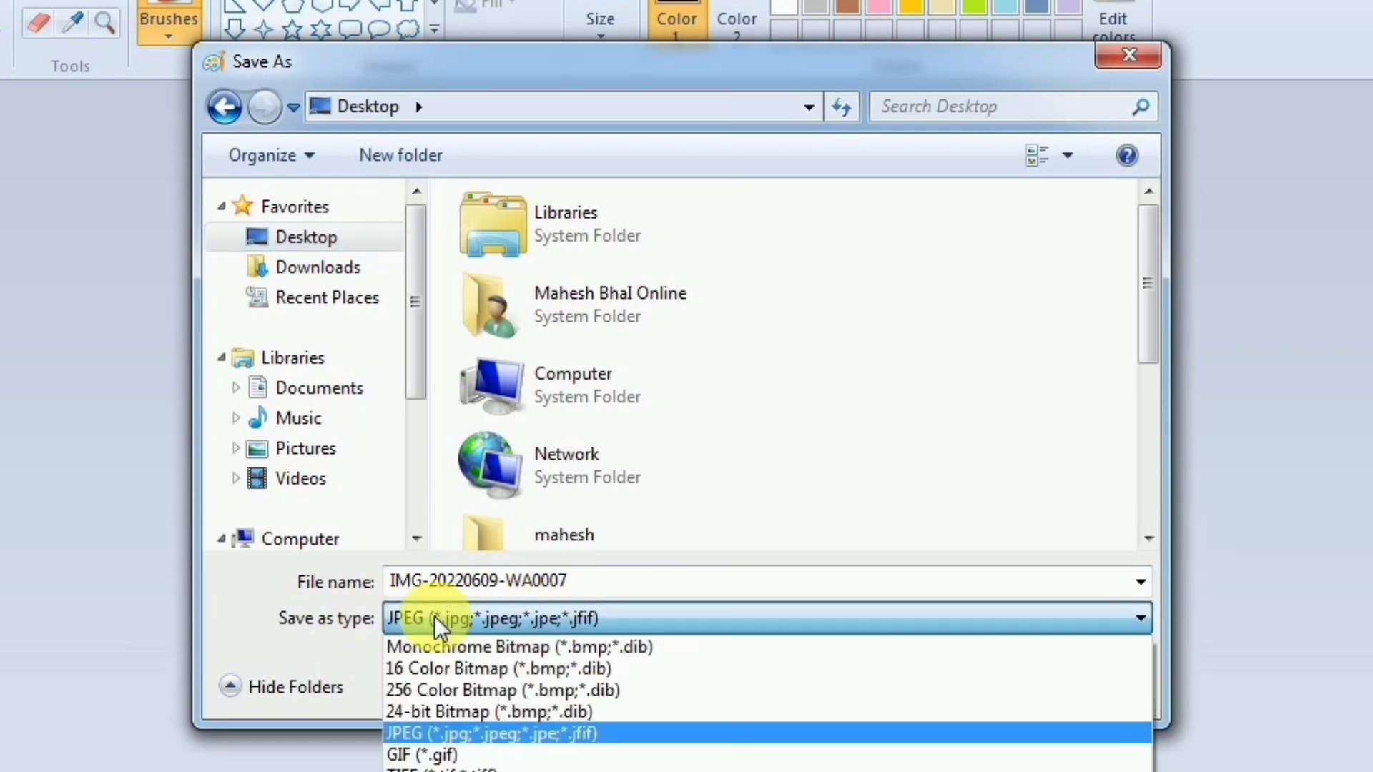
{"action": "left_click", "coordinate": [465, 714]}
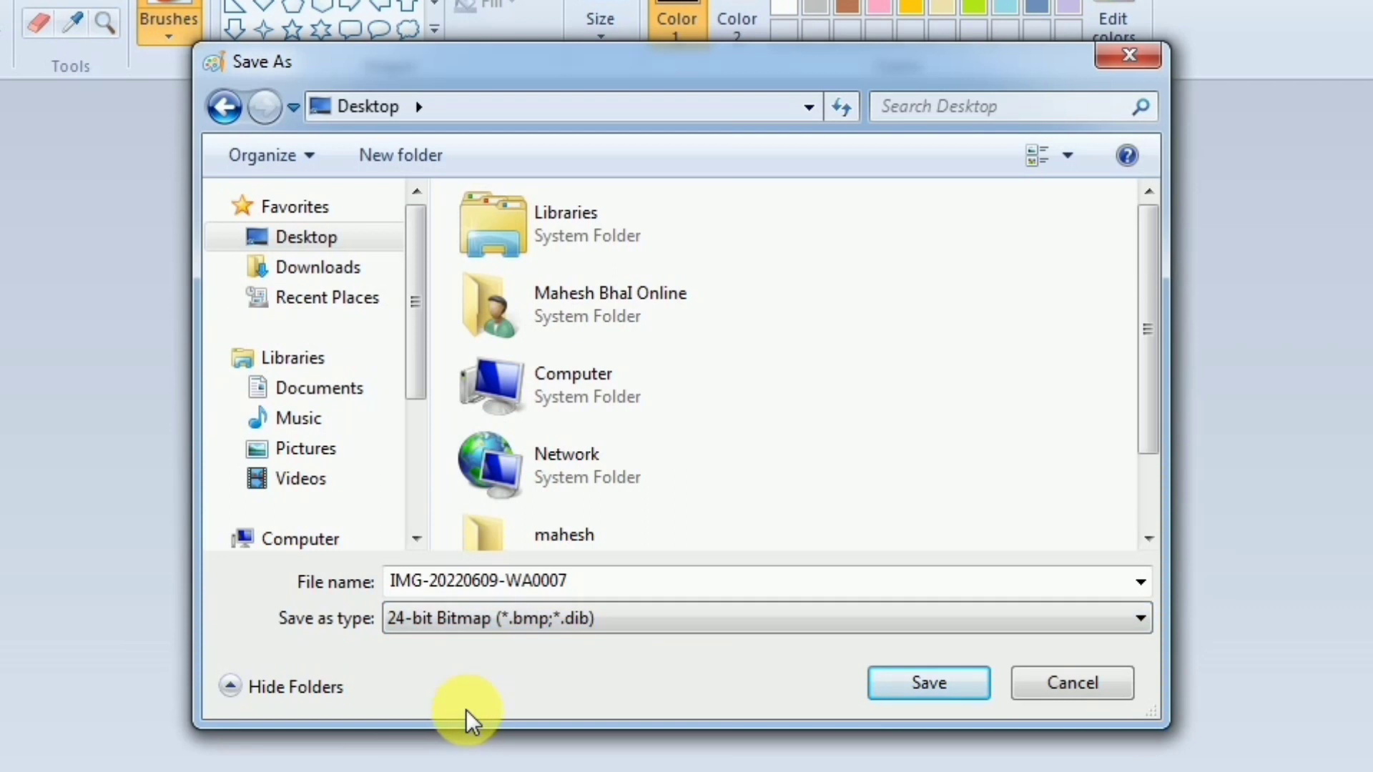
{"action": "double_click", "coordinate": [604, 585]}
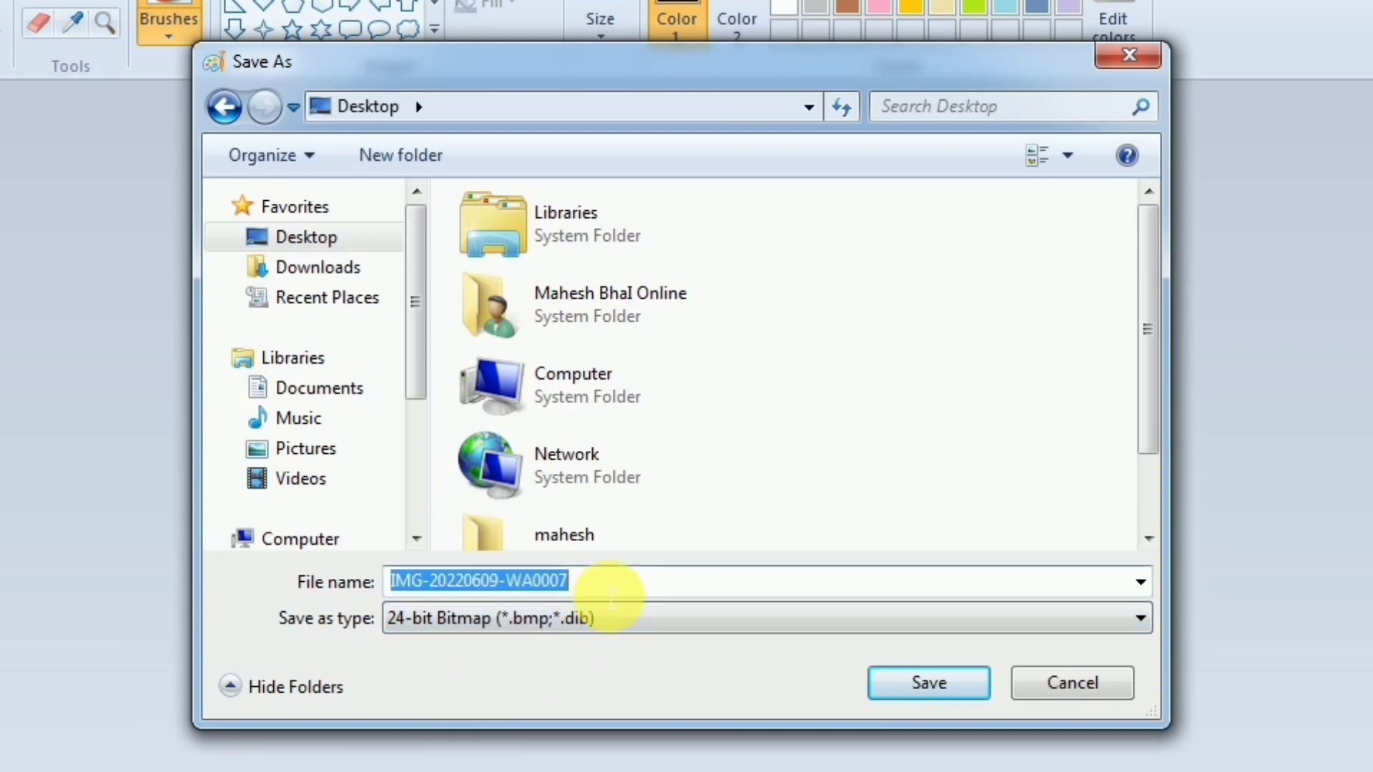
{"action": "type", "text": "yt.ico"}
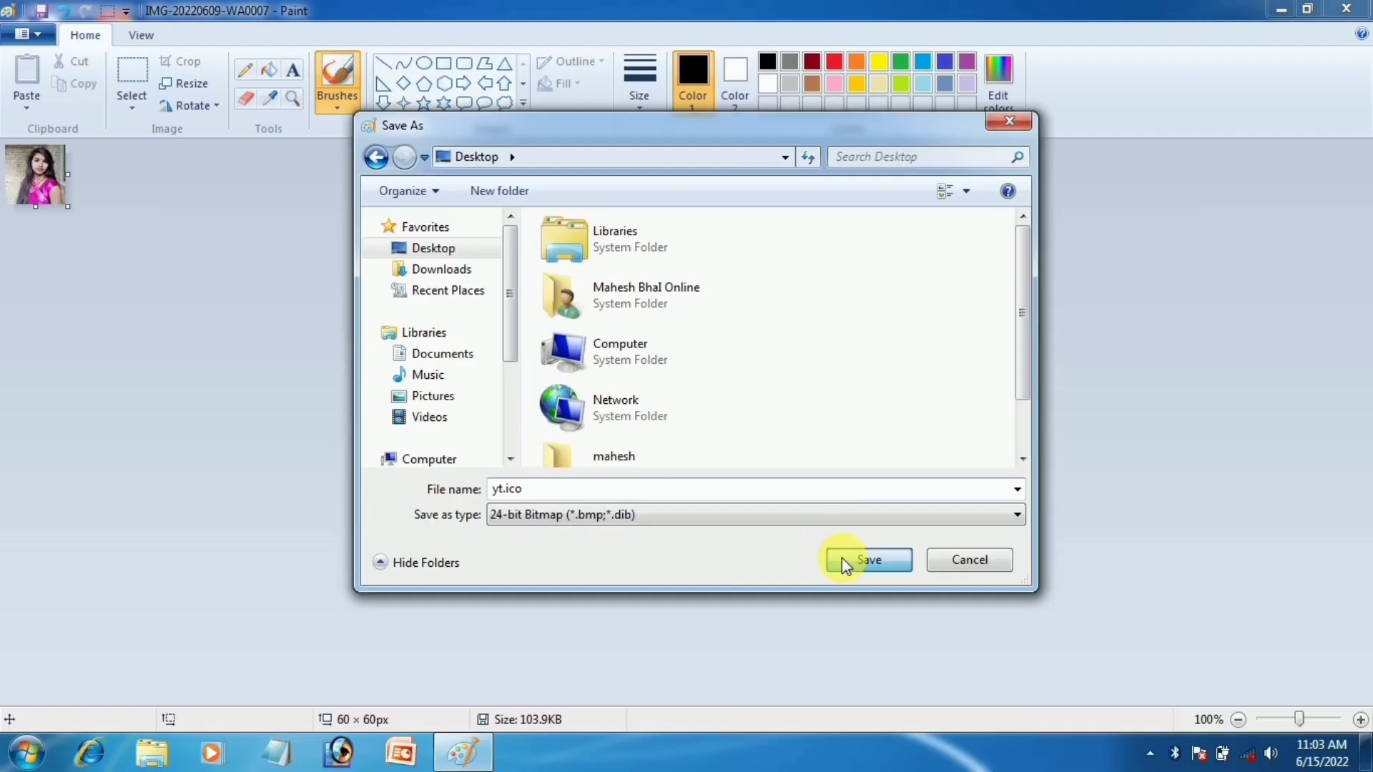
{"action": "left_click", "coordinate": [846, 562]}
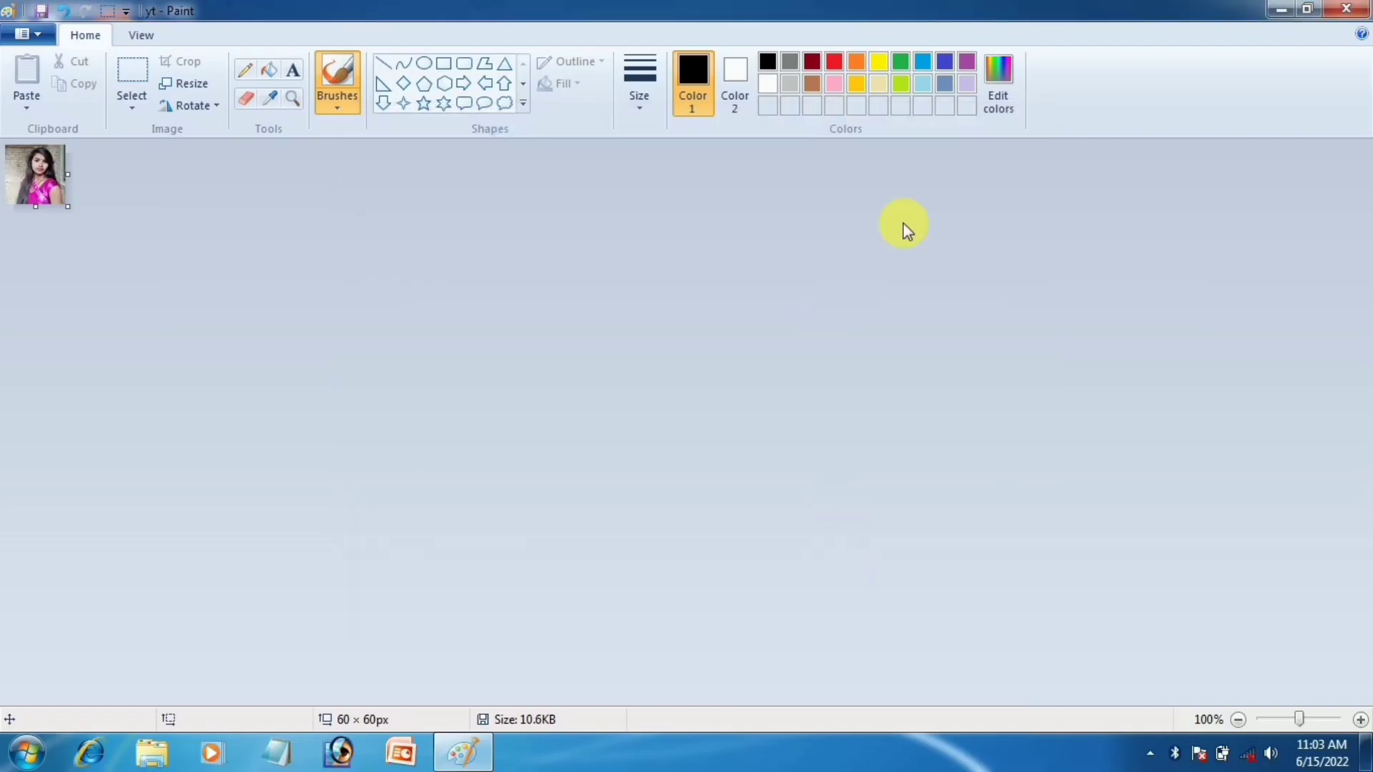
{"action": "left_click", "coordinate": [1345, 8]}
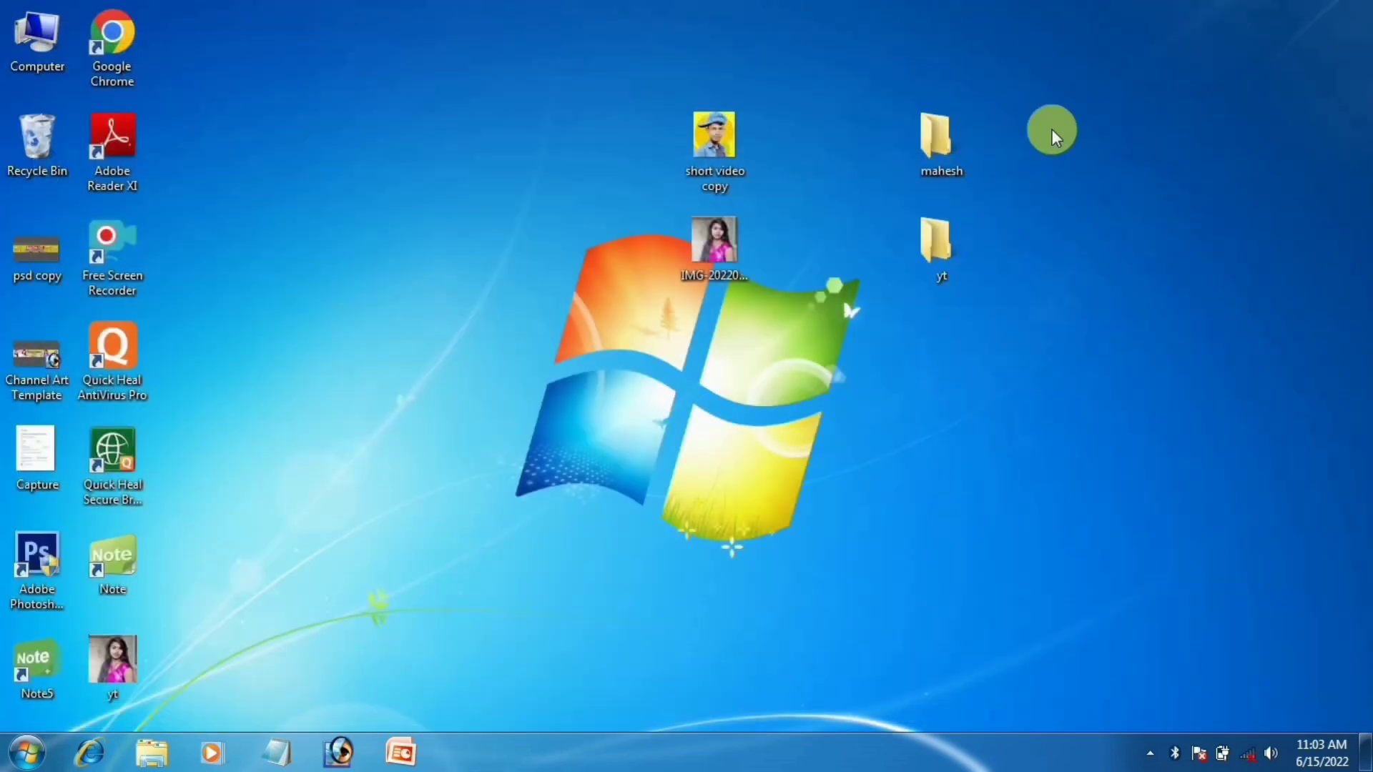
Delete the original IMG-20220609-WA0007 image from the desktop and place the yt icon file below the short video copy image
{"action": "left_click_drag", "start_coordinate": [146, 665], "coordinate": [597, 457]}
{"action": "left_click", "coordinate": [705, 256]}
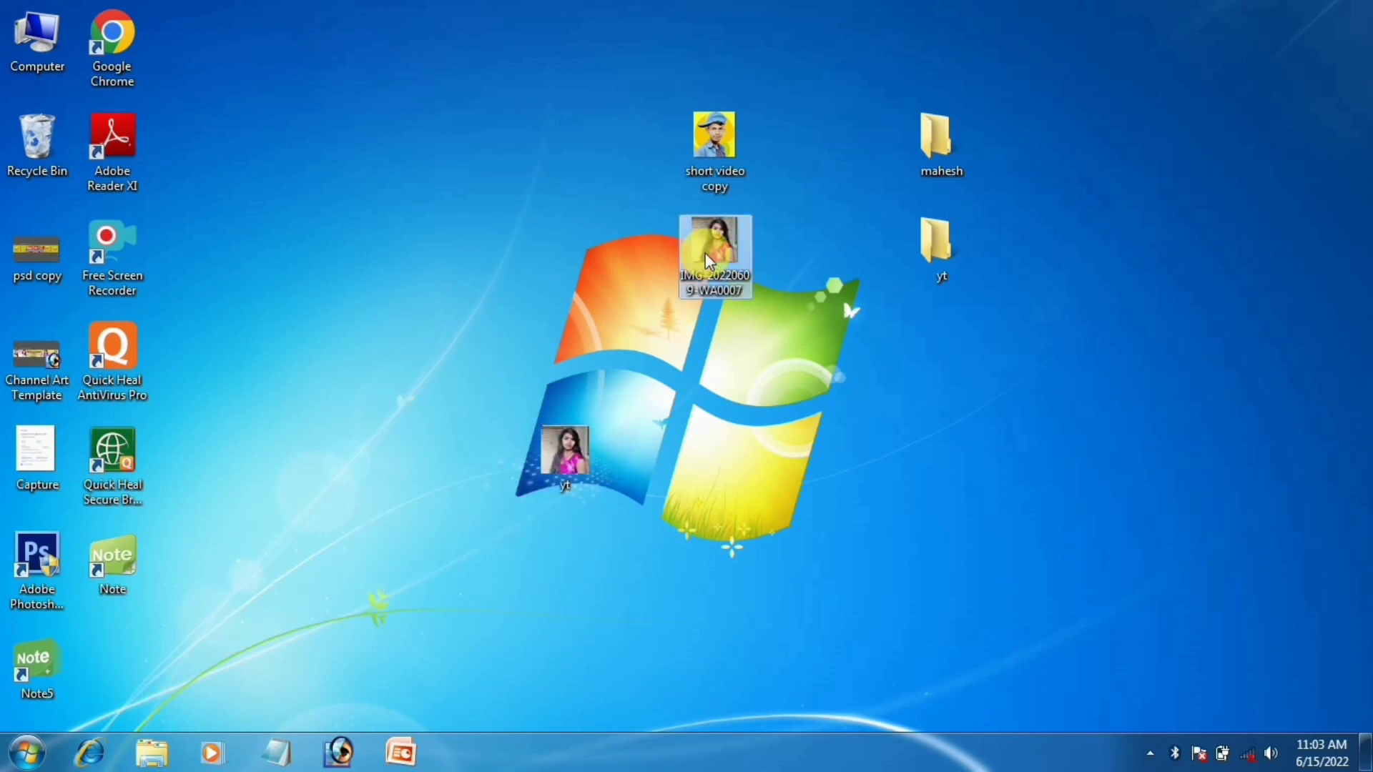
{"action": "key", "text": "Delete"}
{"action": "key", "text": "Return"}
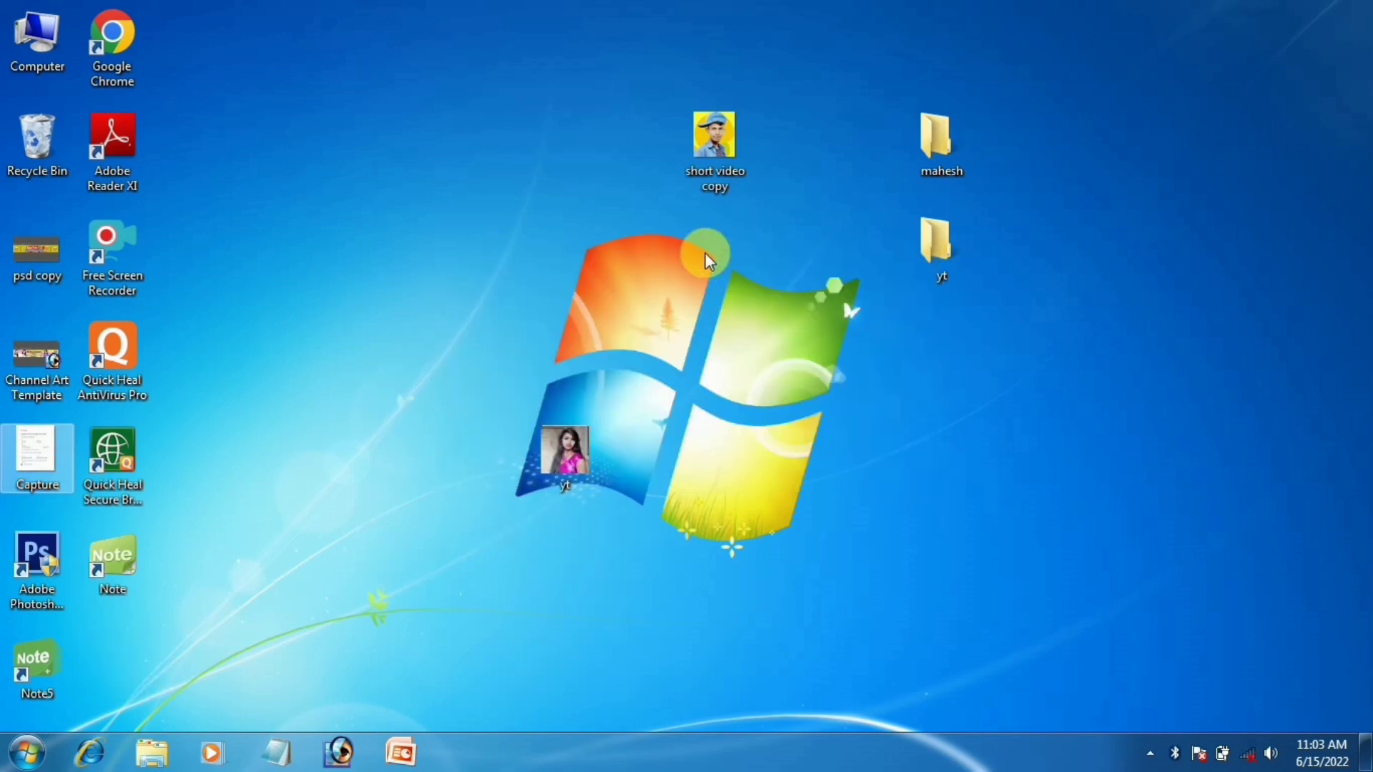
{"action": "left_click_drag", "start_coordinate": [599, 423], "coordinate": [719, 351]}
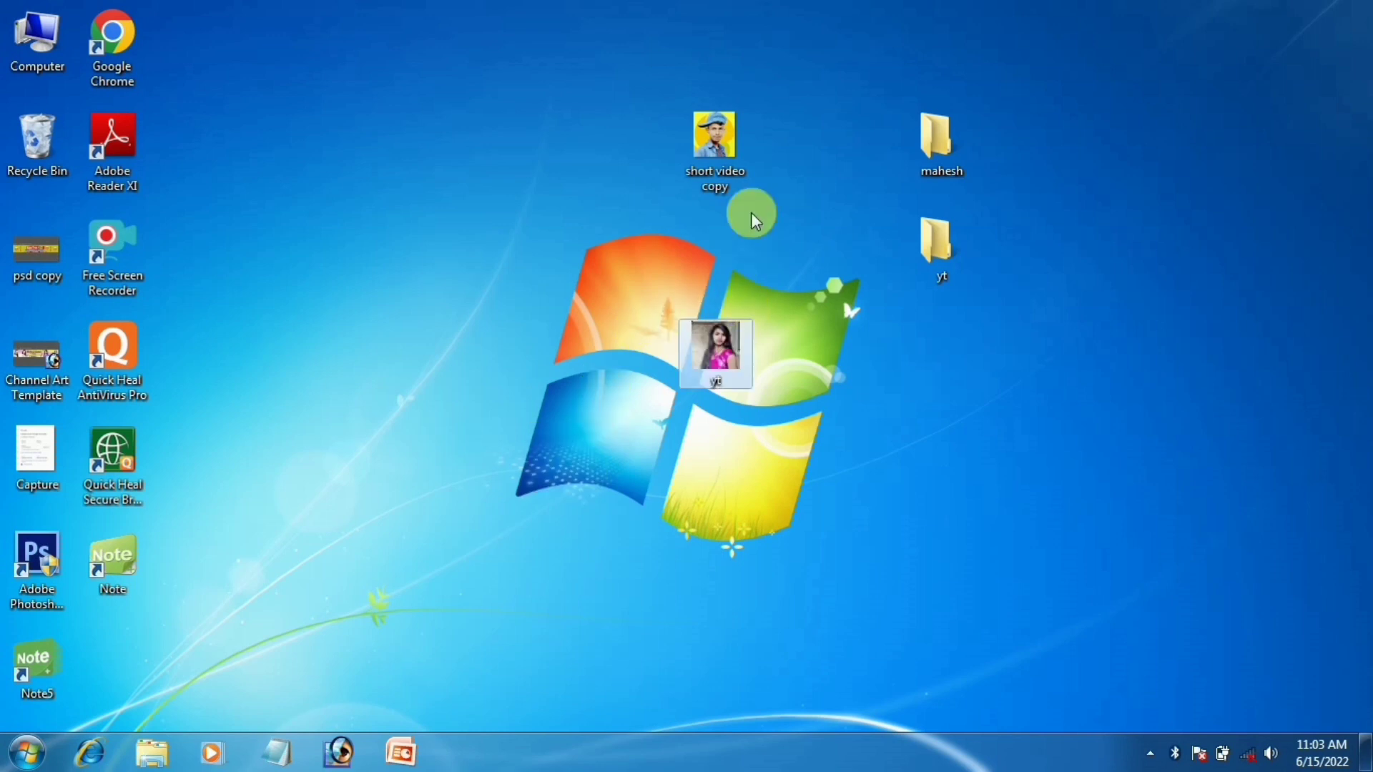
Open the short video copy image in Paint and resize it to 60 pixels horizontally with its aspect ratio maintained
{"action": "right_click", "coordinate": [718, 161]}
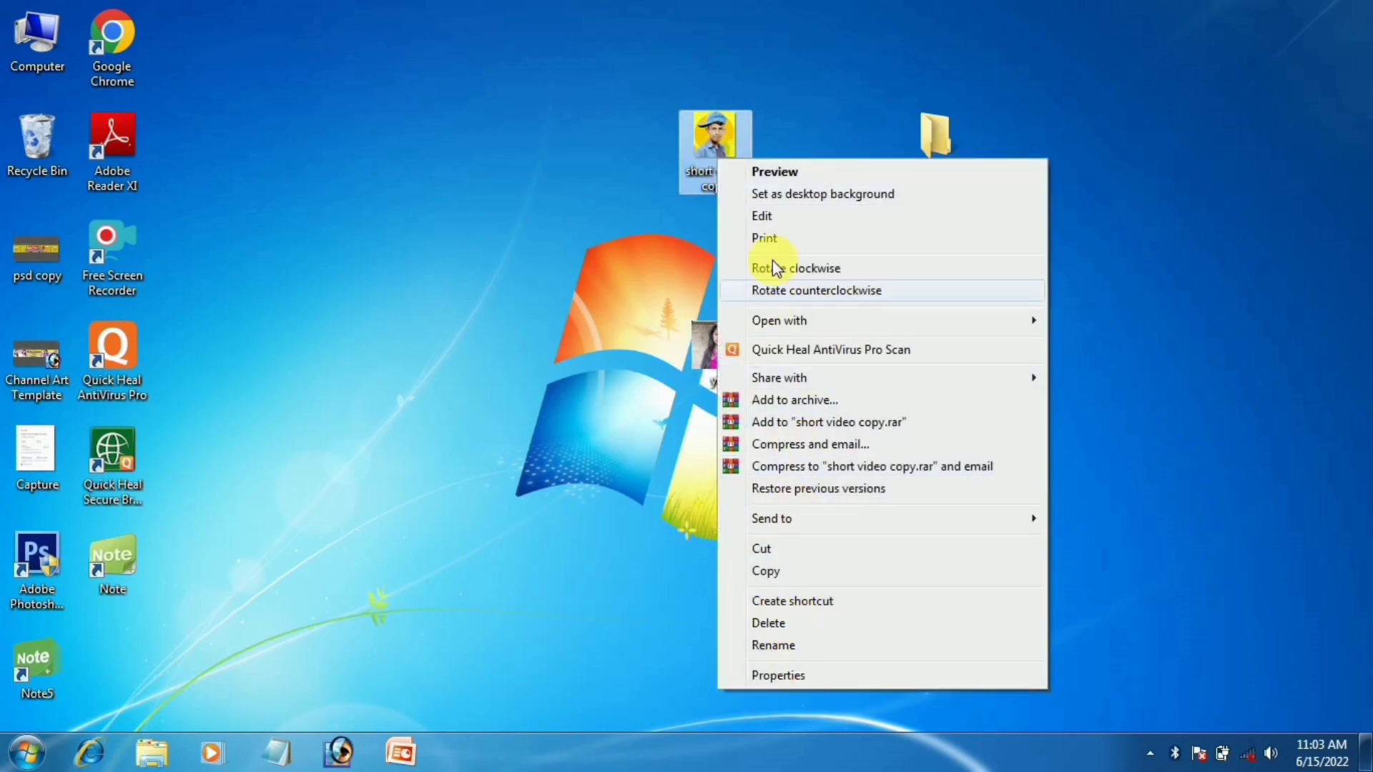
{"action": "left_click", "coordinate": [766, 216]}
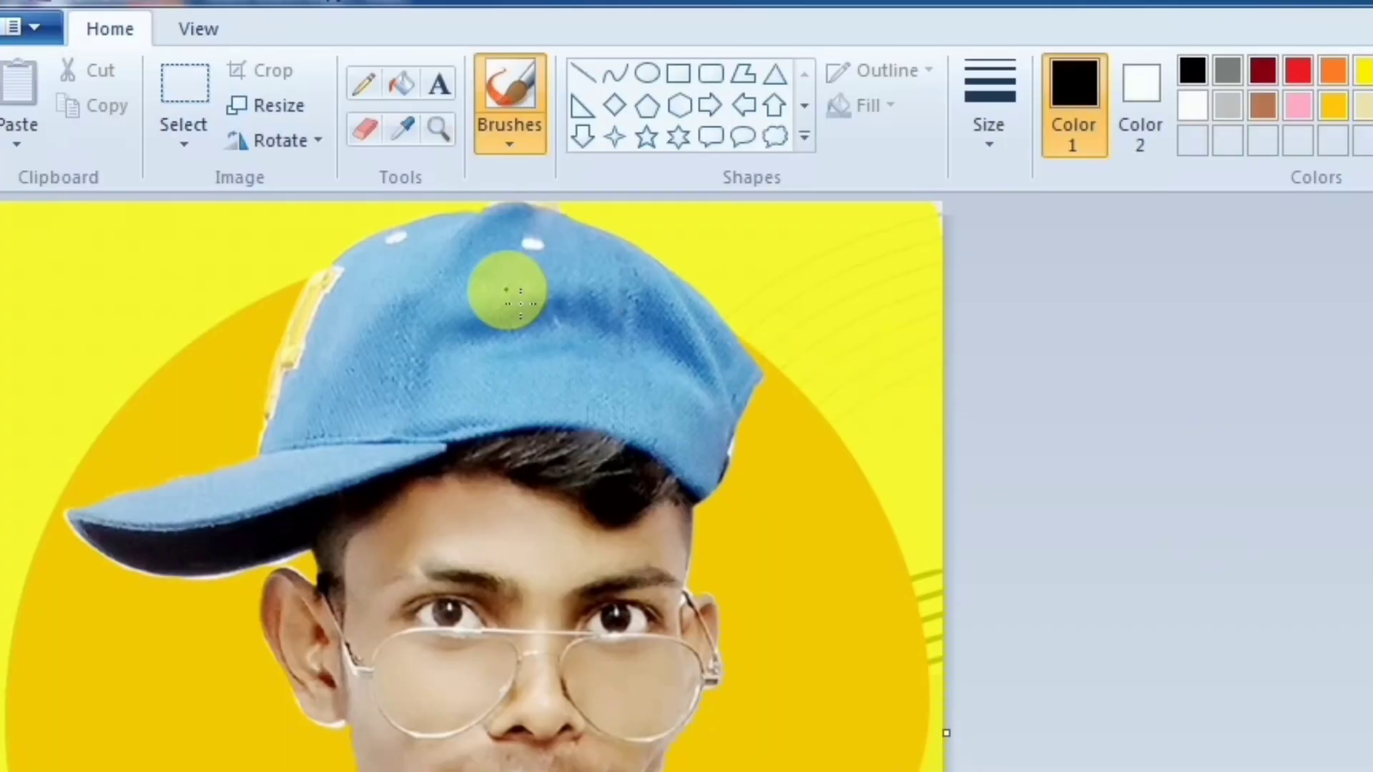
{"action": "left_click", "coordinate": [278, 107]}
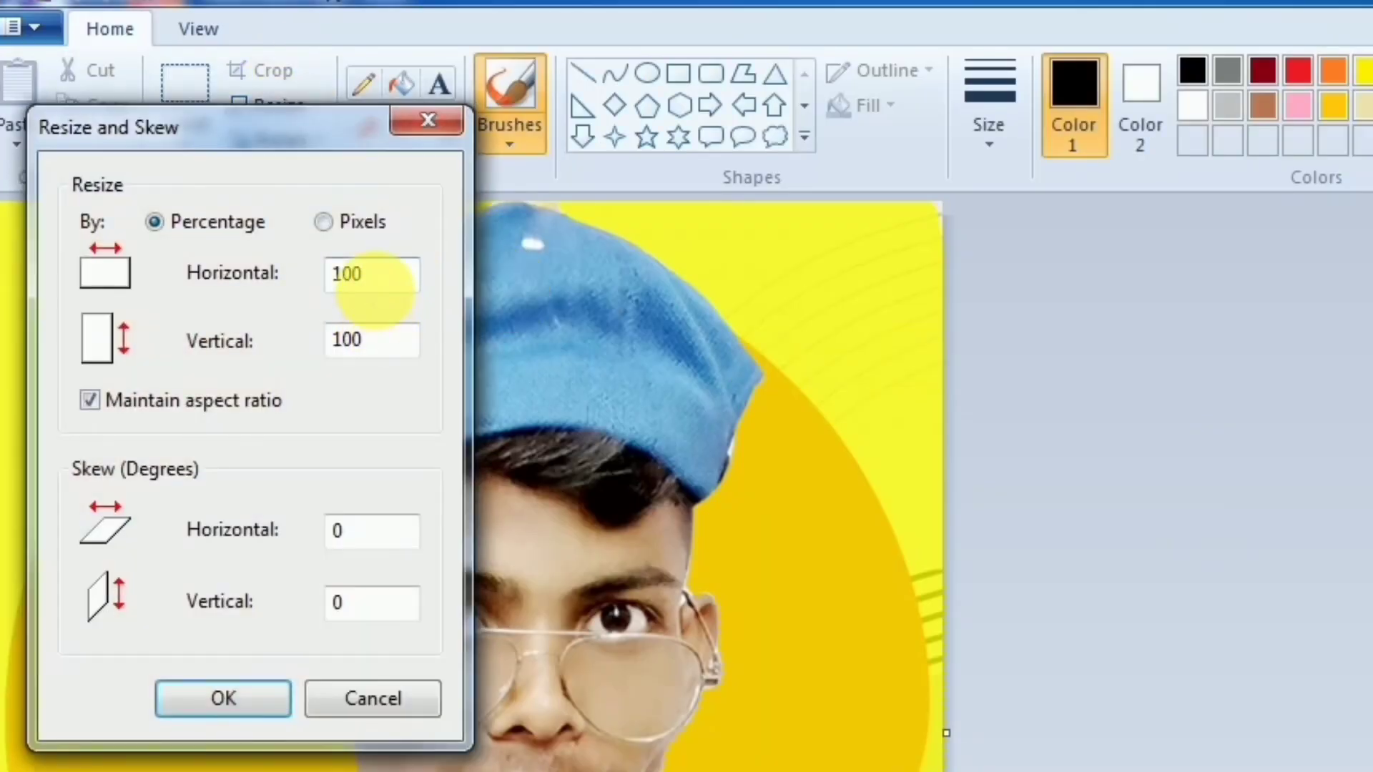
{"action": "left_click", "coordinate": [323, 222]}
{"action": "left_click", "coordinate": [384, 279]}
{"action": "double_click", "coordinate": [379, 276]}
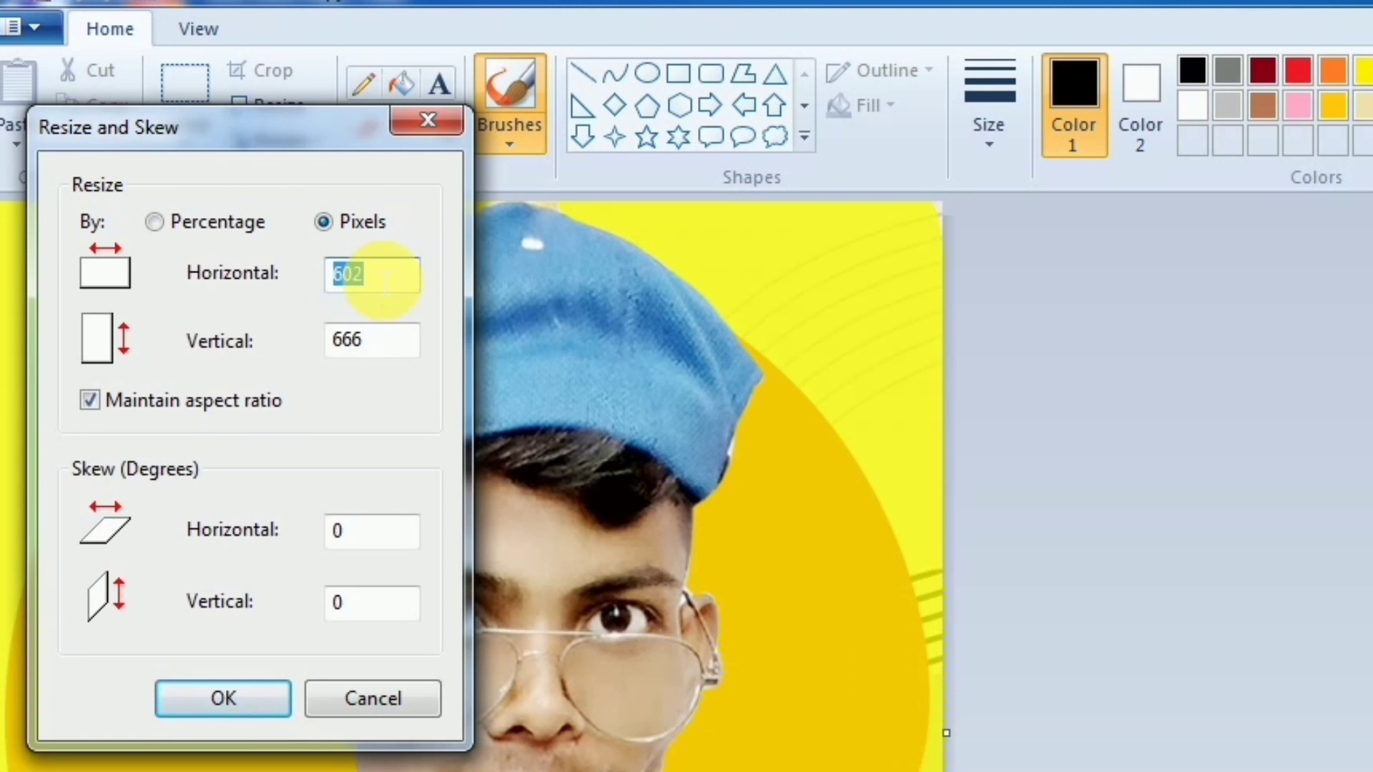
{"action": "type", "text": "60"}
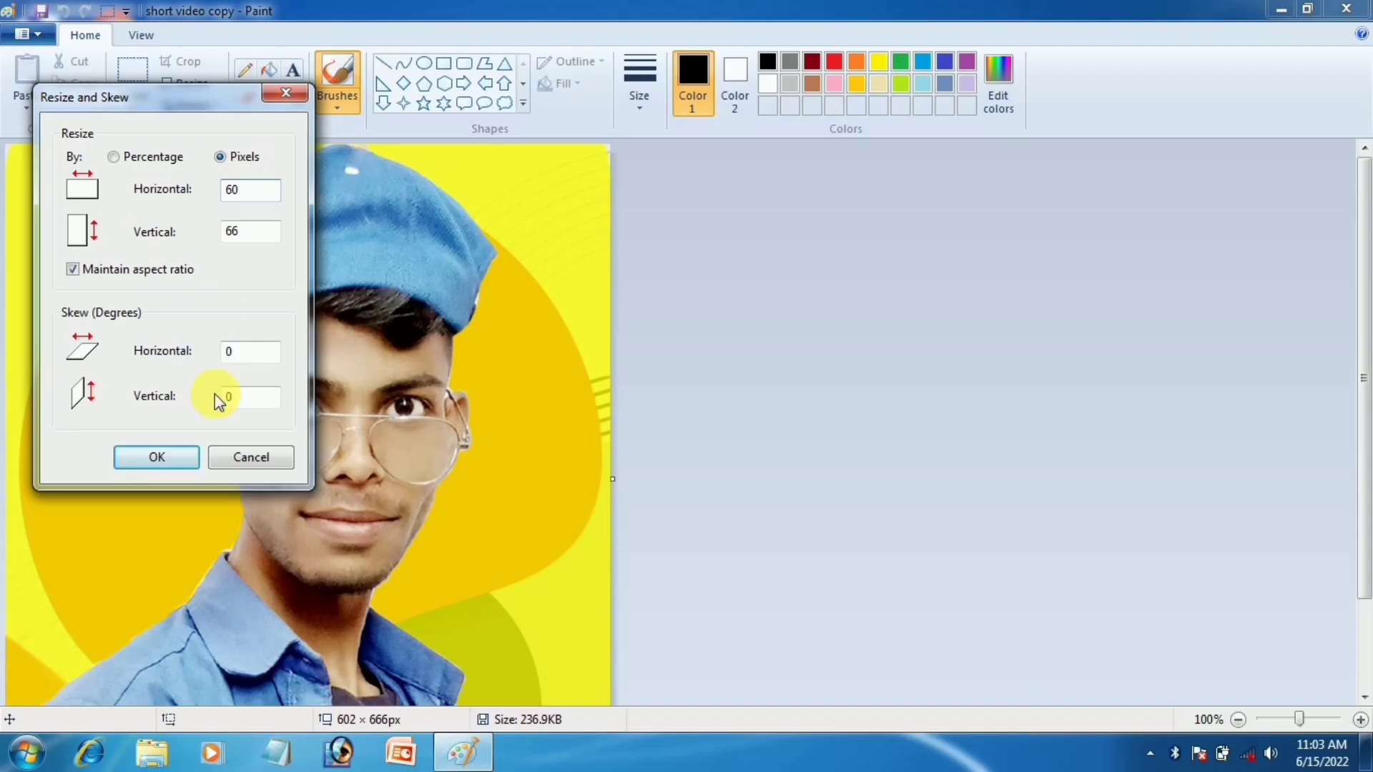
{"action": "key", "text": "Return"}
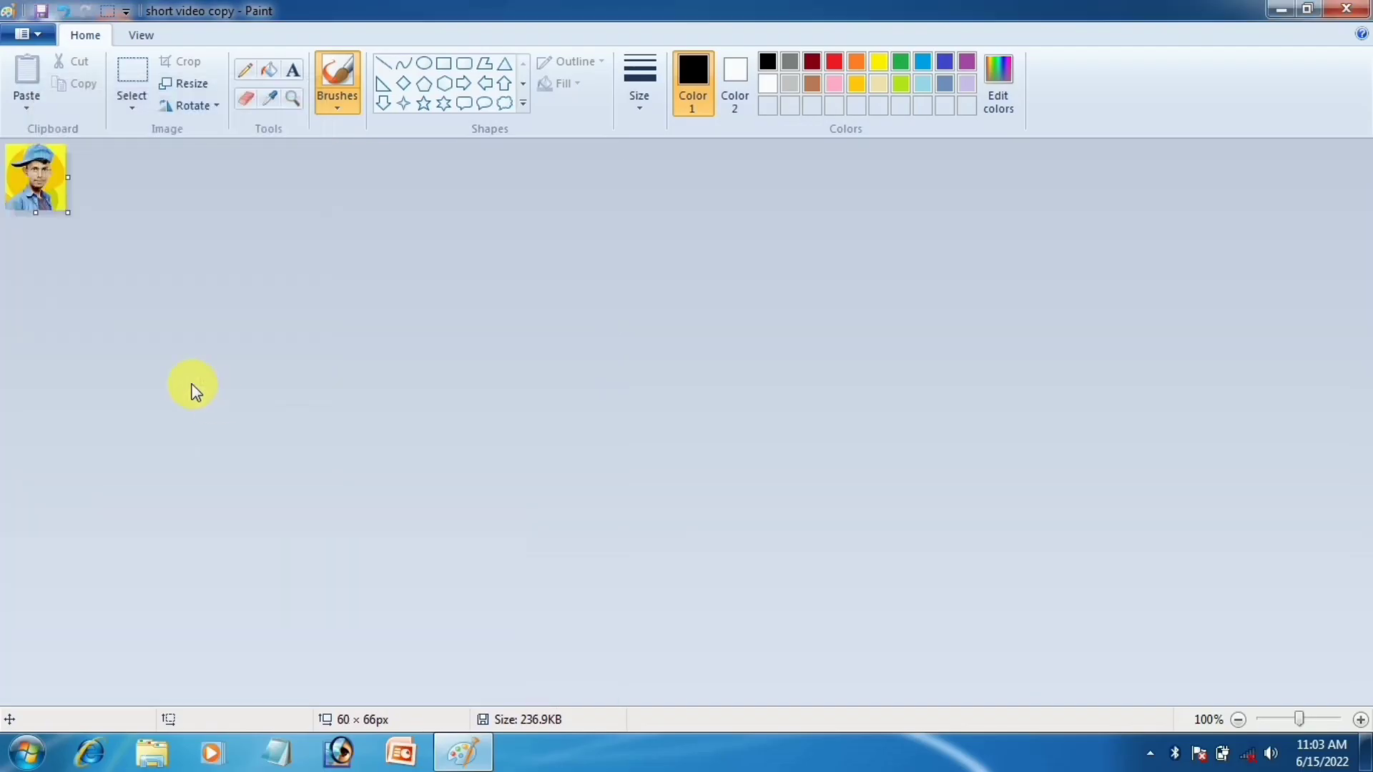
Save the resized picture to the Desktop as mb.ico in 24-bit Bitmap format, and close Paint
{"action": "left_click", "coordinate": [23, 44]}
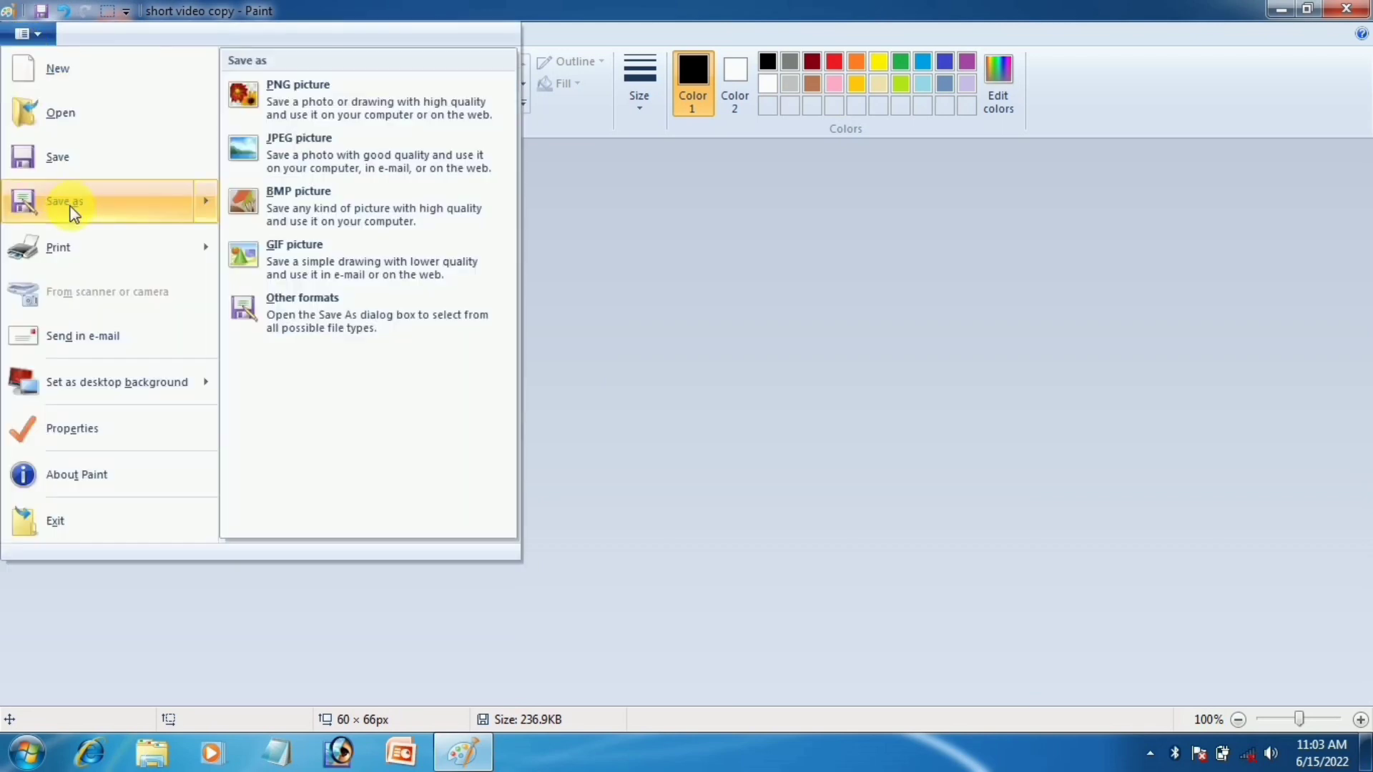
{"action": "left_click", "coordinate": [71, 208]}
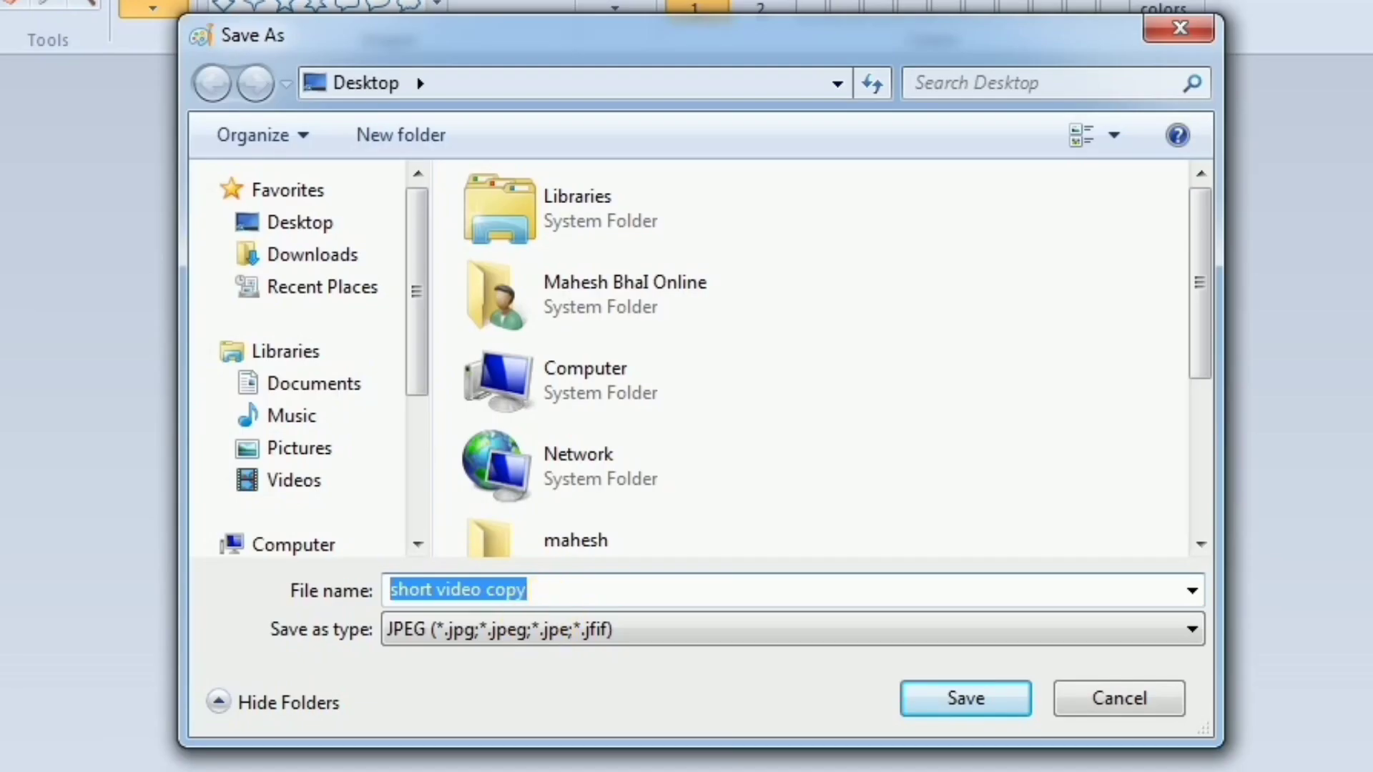
{"action": "type", "text": "mb"}
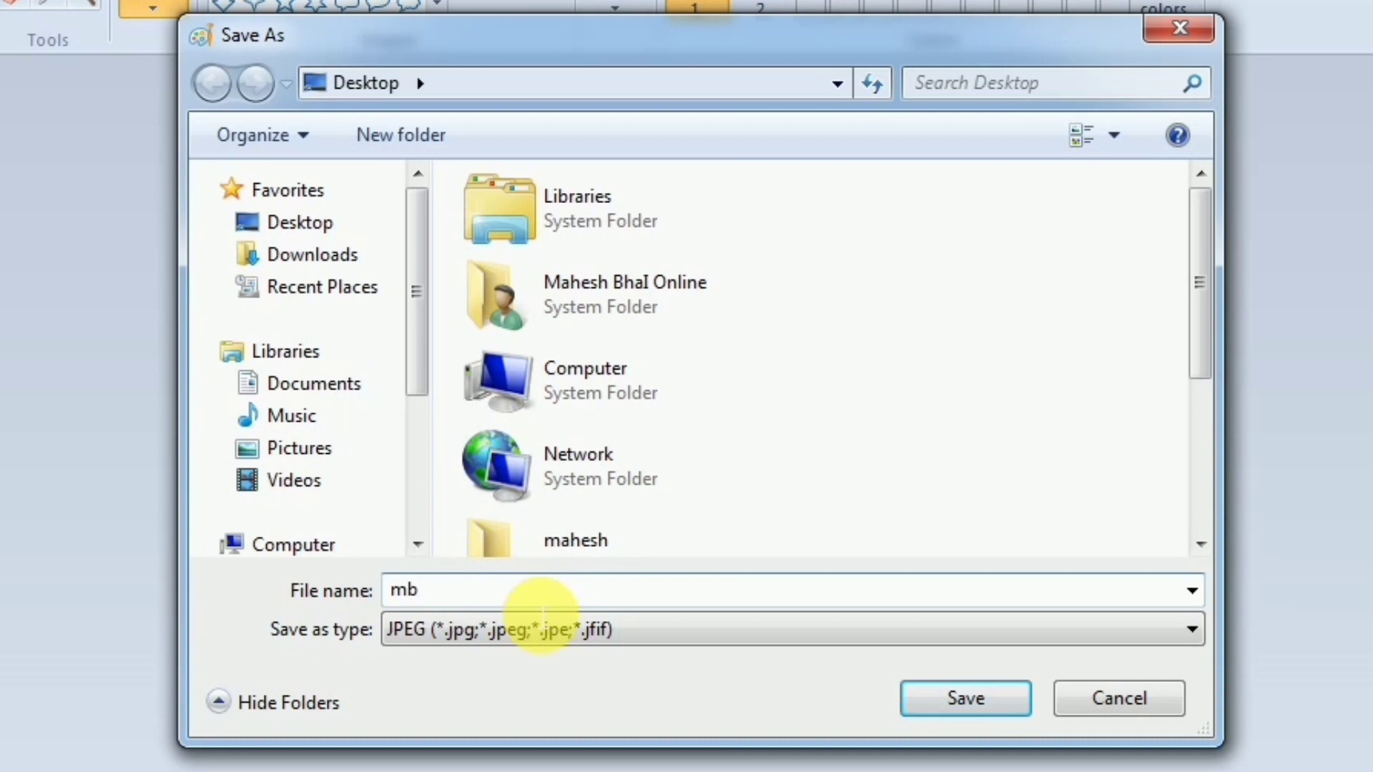
{"action": "type", "text": ".ico"}
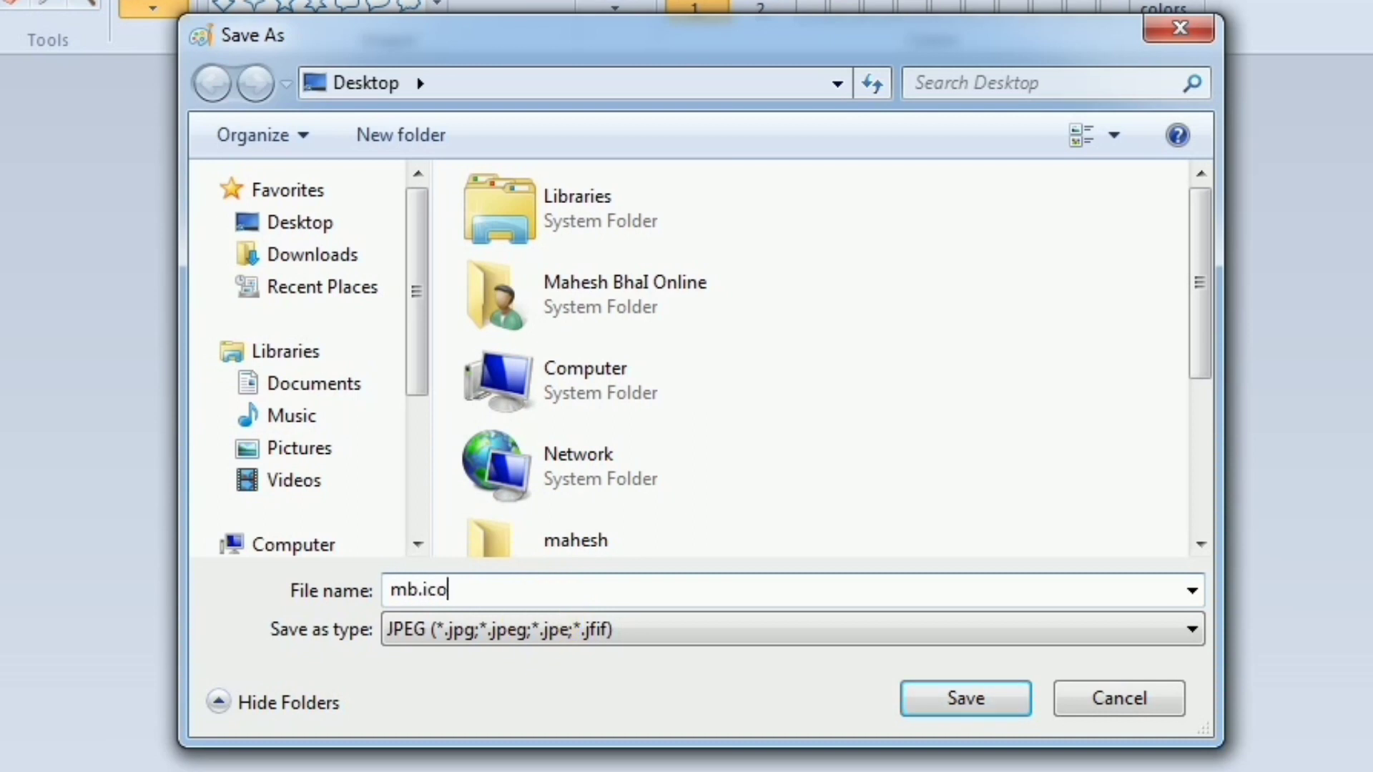
{"action": "left_click", "coordinate": [500, 635]}
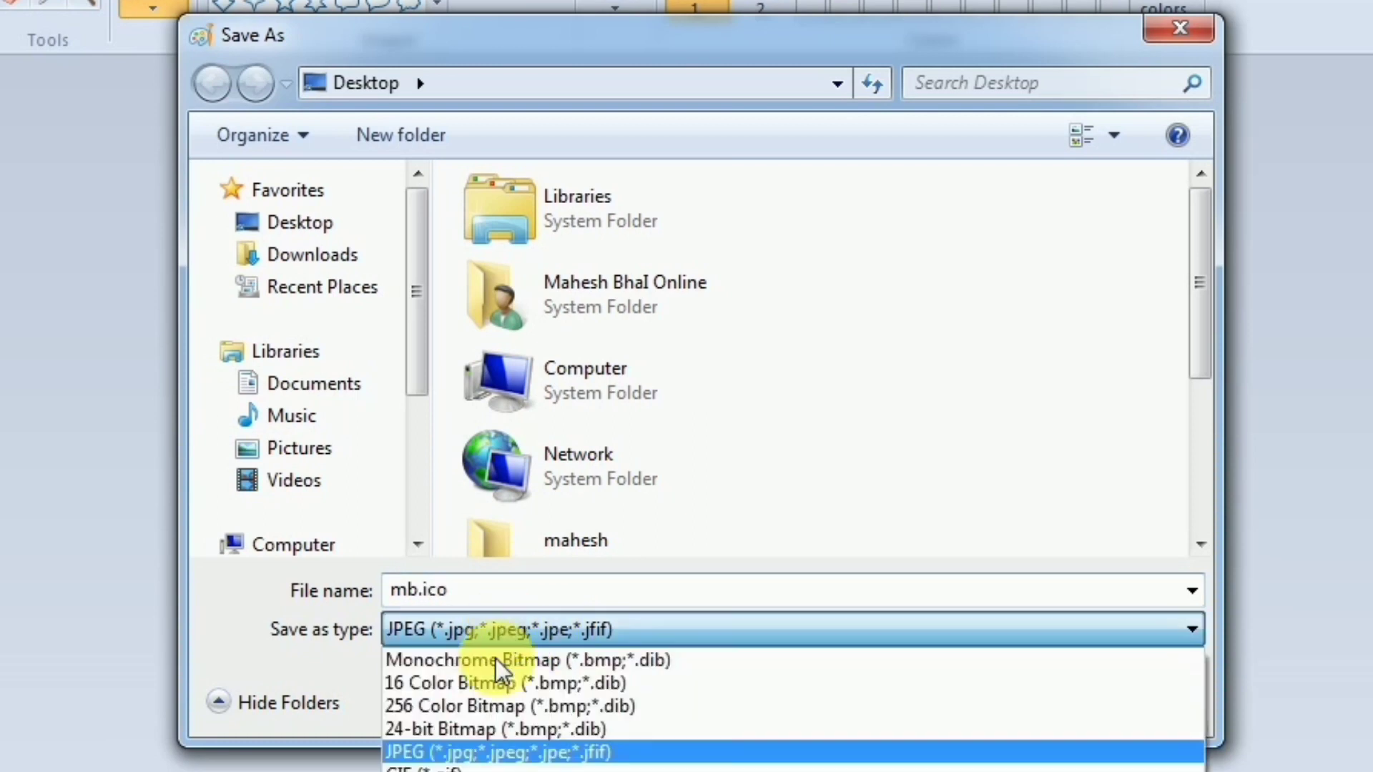
{"action": "left_click", "coordinate": [485, 729]}
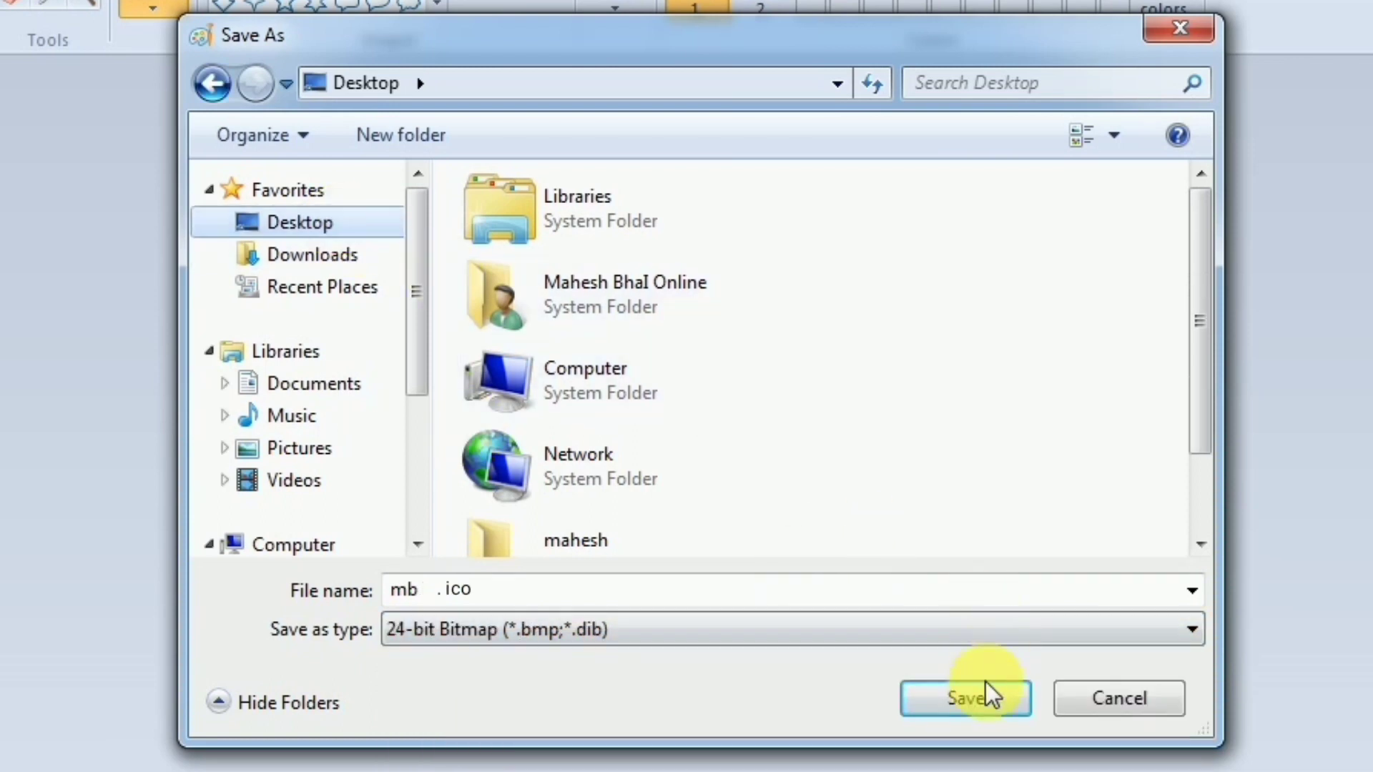
{"action": "left_click", "coordinate": [966, 698]}
{"action": "left_click", "coordinate": [1345, 8]}
Delete the original short video copy image and move the mb icon file into its place on the desktop
{"action": "left_click", "coordinate": [704, 140]}
{"action": "key", "text": "Delete"}
{"action": "key", "text": "Return"}
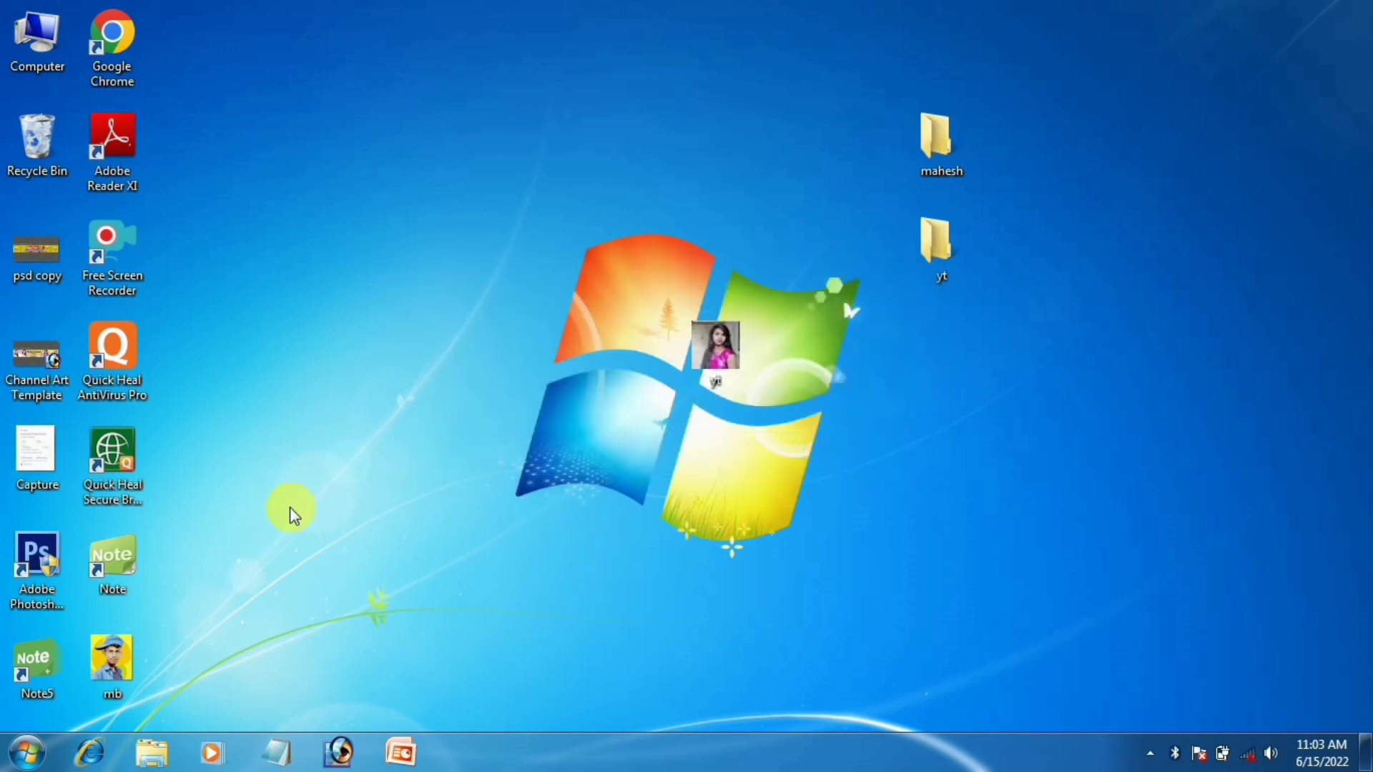
{"action": "left_click_drag", "start_coordinate": [135, 658], "coordinate": [727, 148]}
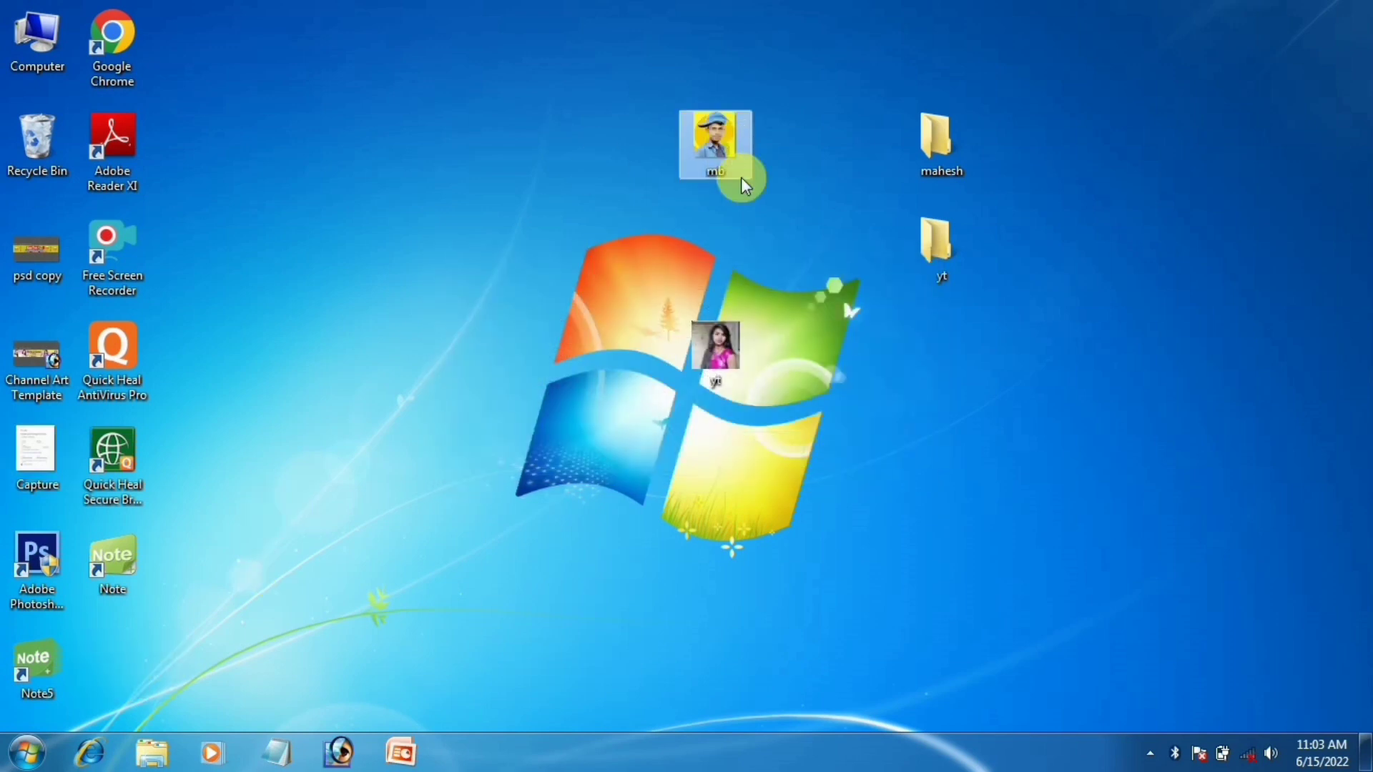
Open the yt folder's icon customization settings and start browsing for a custom icon file
{"action": "right_click", "coordinate": [941, 263]}
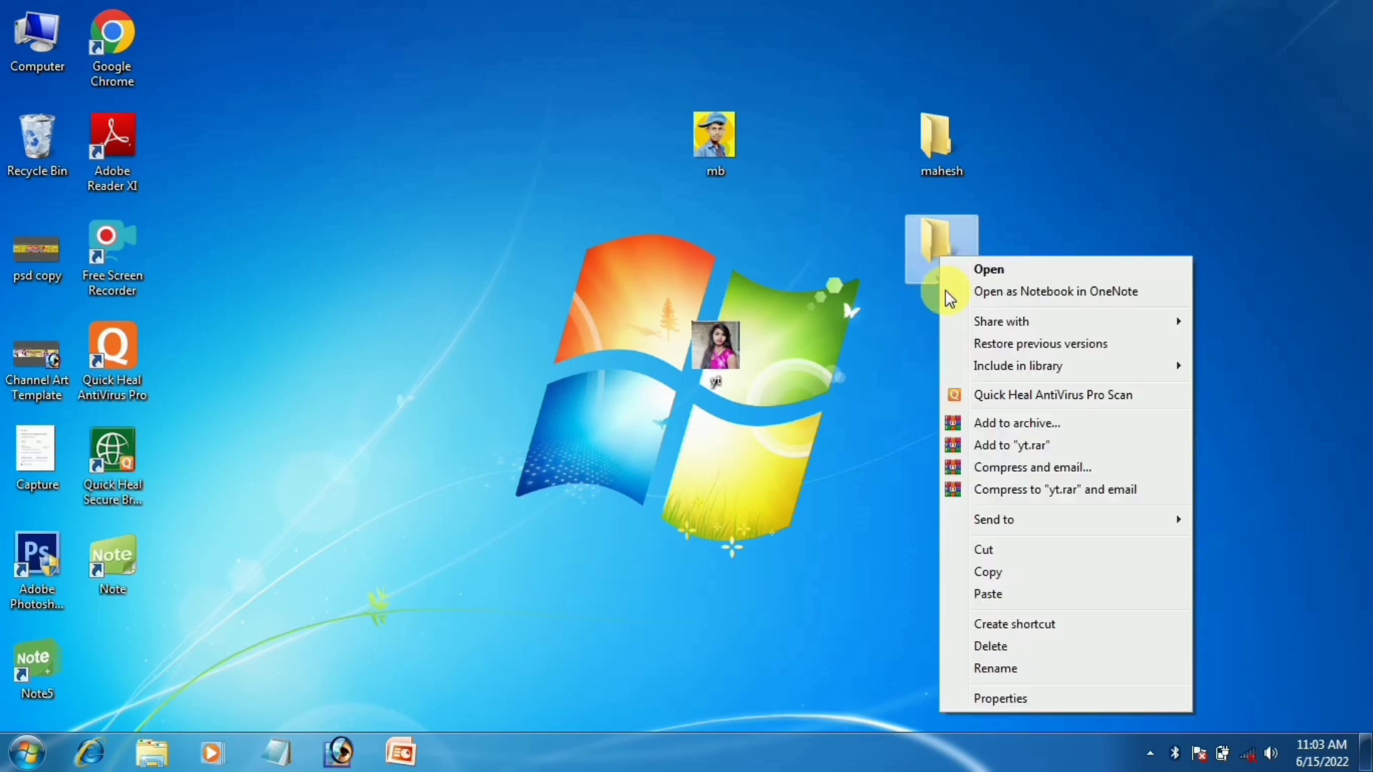
{"action": "left_click", "coordinate": [1001, 699]}
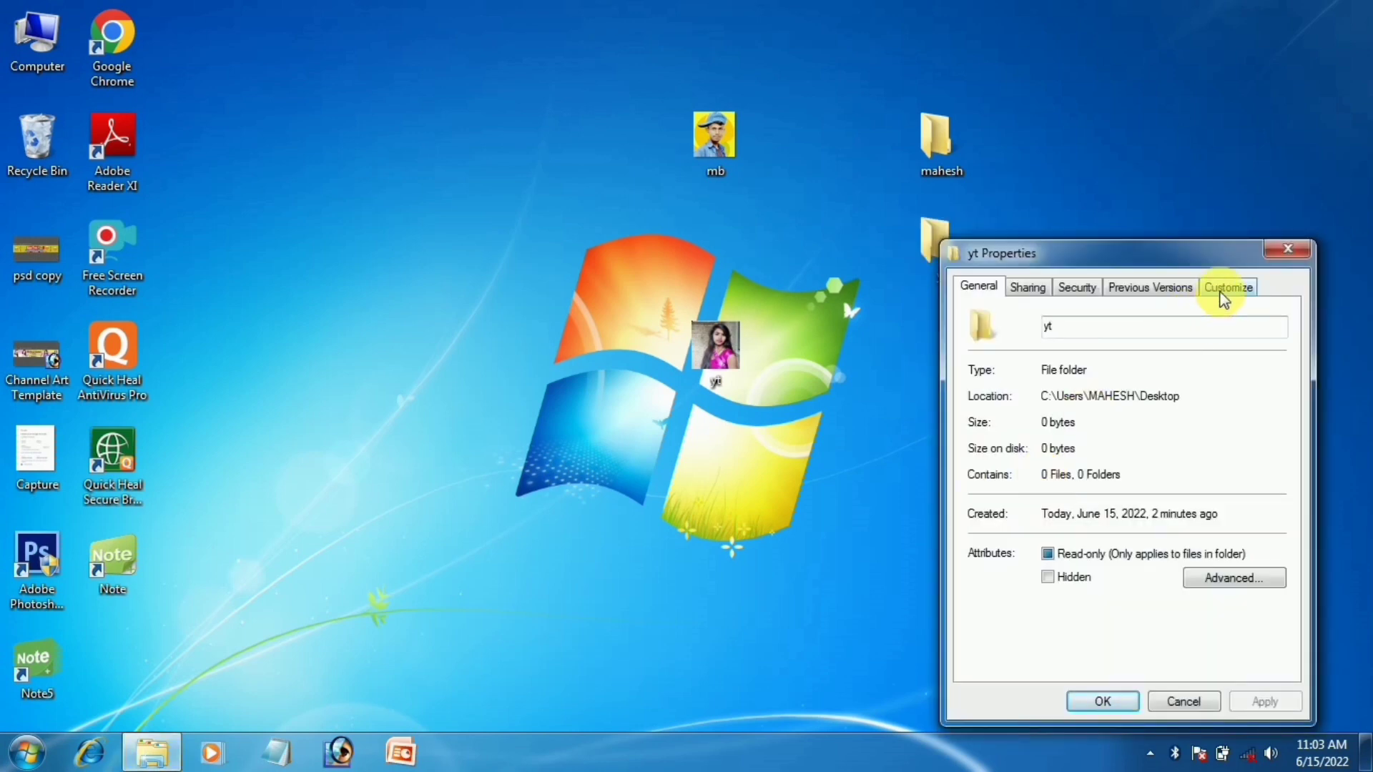
{"action": "left_click", "coordinate": [1224, 289]}
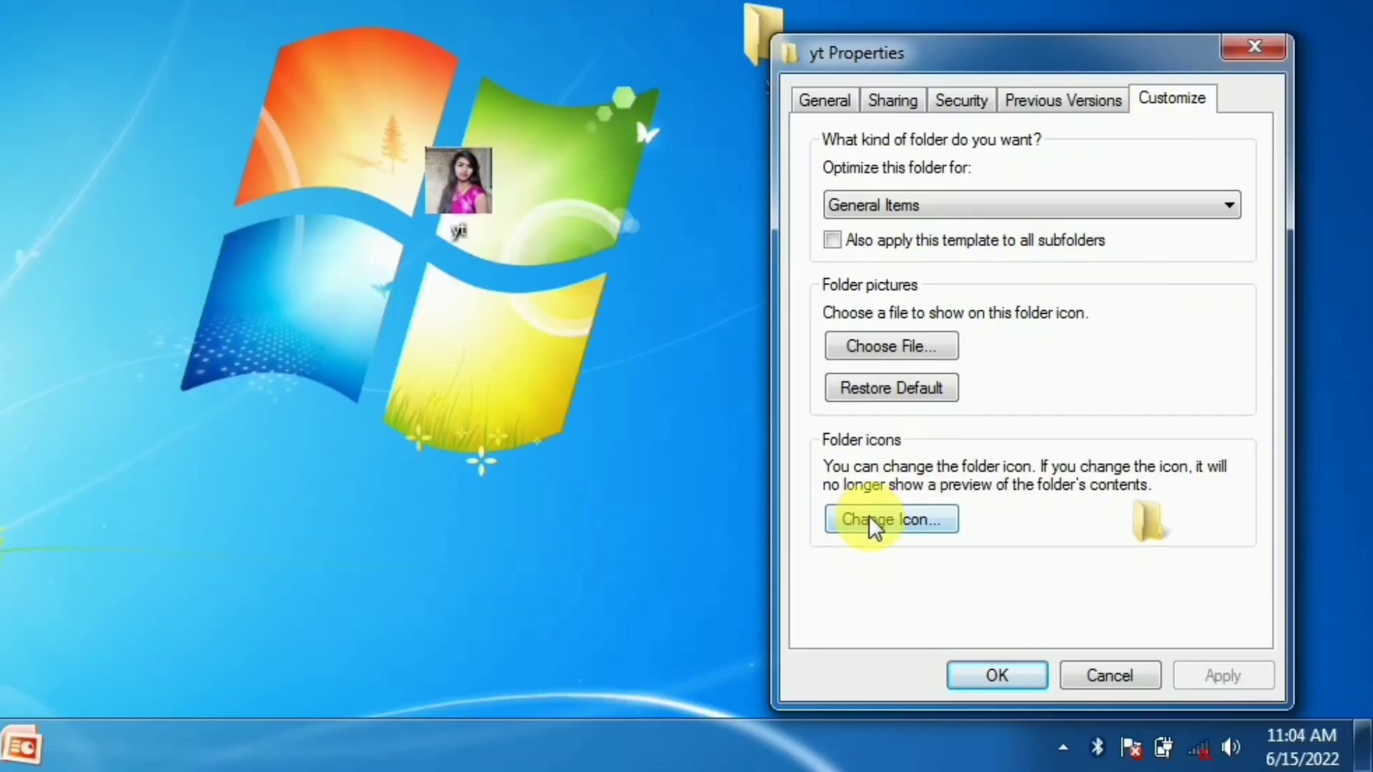
{"action": "left_click", "coordinate": [889, 516]}
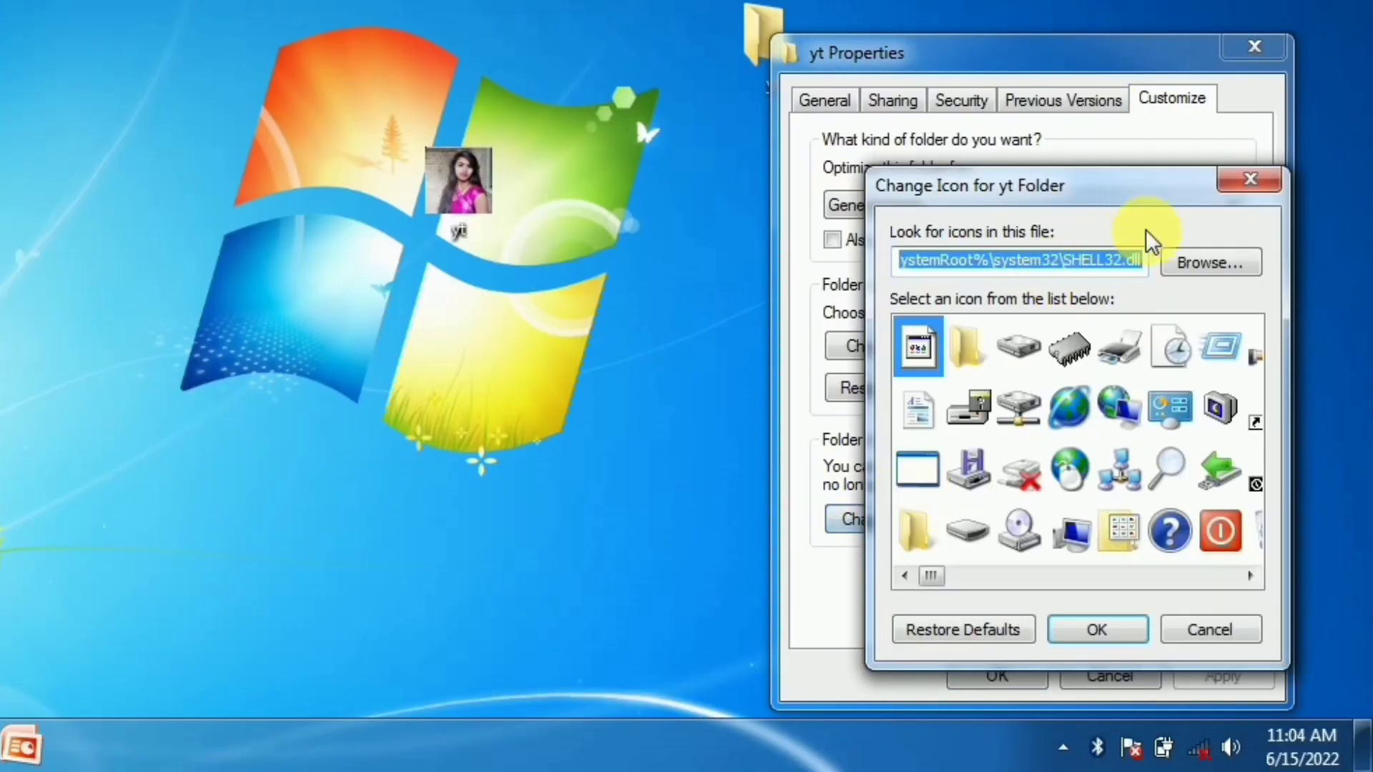
{"action": "left_click_drag", "start_coordinate": [1161, 188], "coordinate": [653, 244]}
{"action": "left_click", "coordinate": [692, 317]}
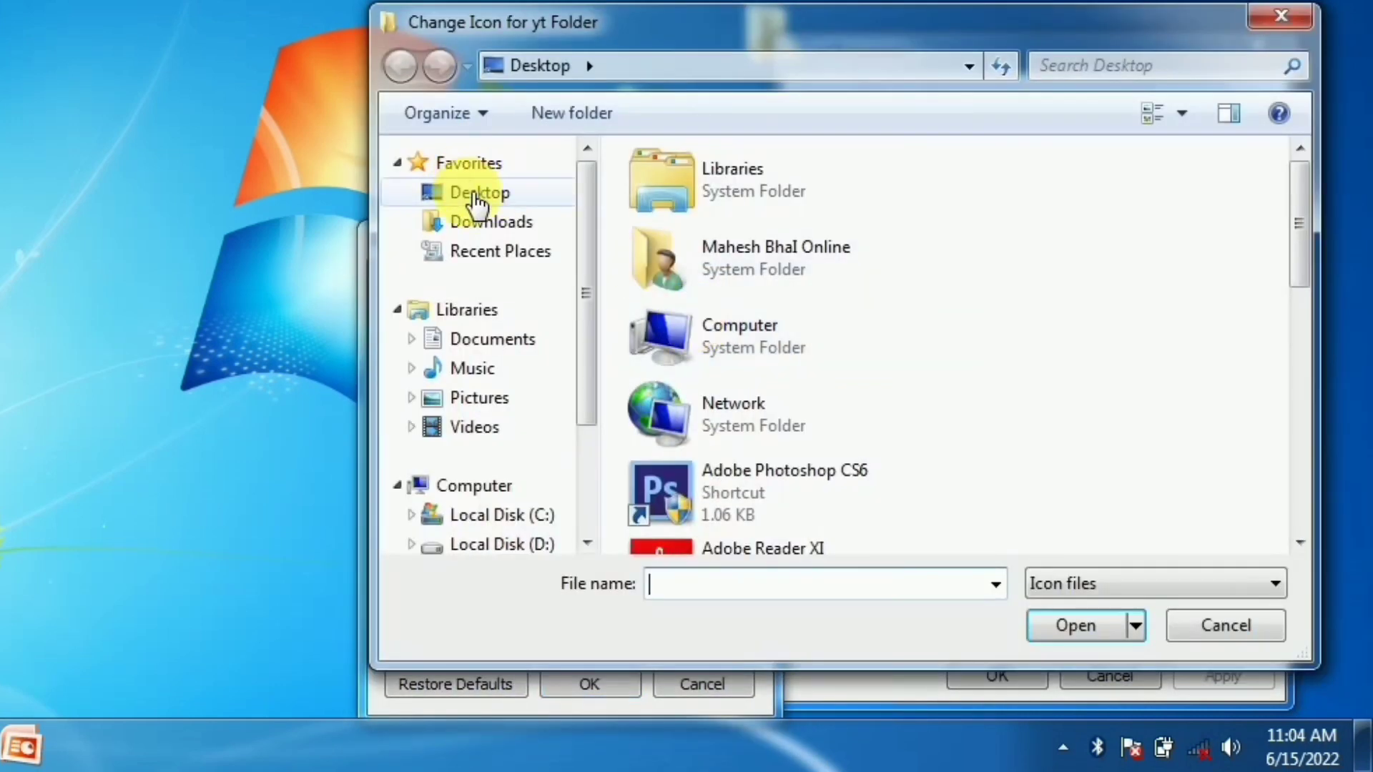
Choose the yt icon file from the Desktop as the icon source for the yt folder
{"action": "left_click", "coordinate": [470, 192]}
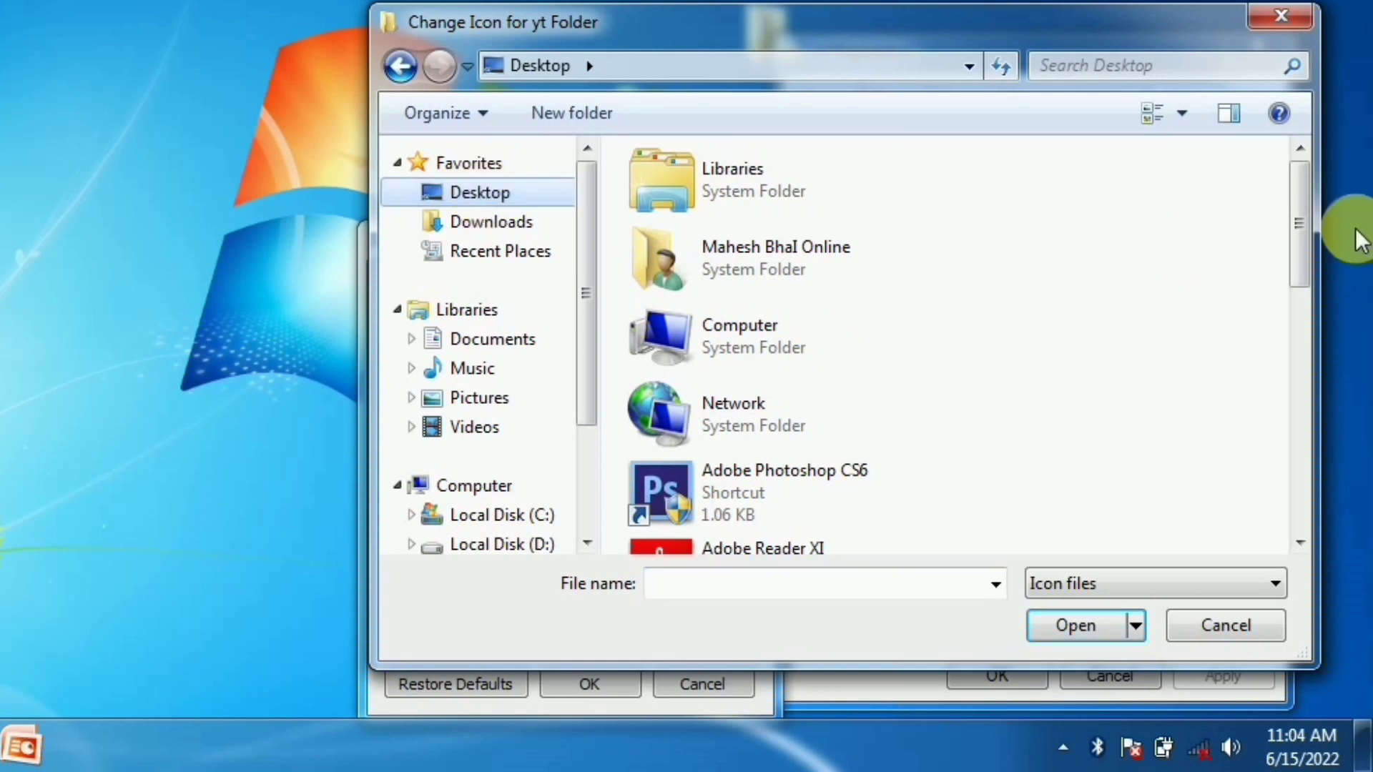
{"action": "left_click_drag", "start_coordinate": [1300, 236], "coordinate": [1306, 509]}
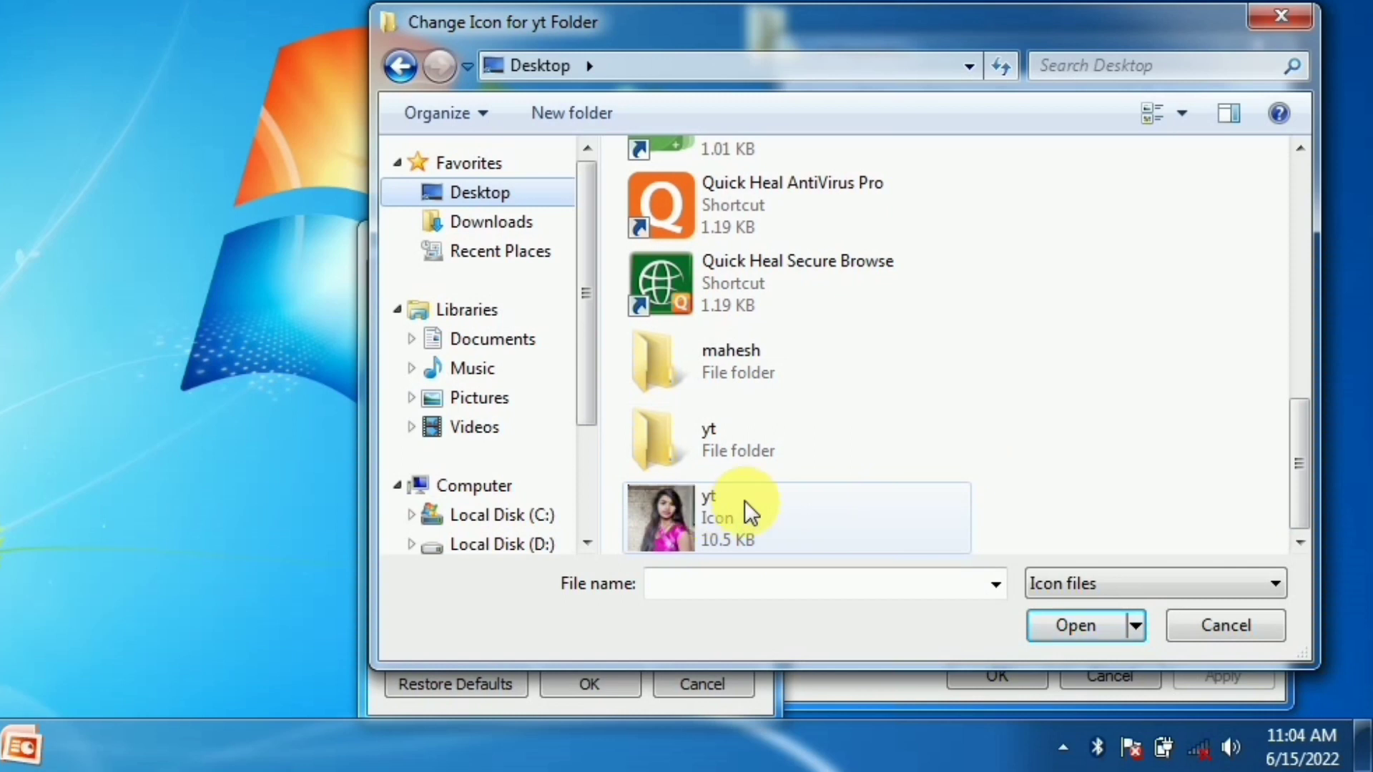
{"action": "left_click", "coordinate": [704, 509]}
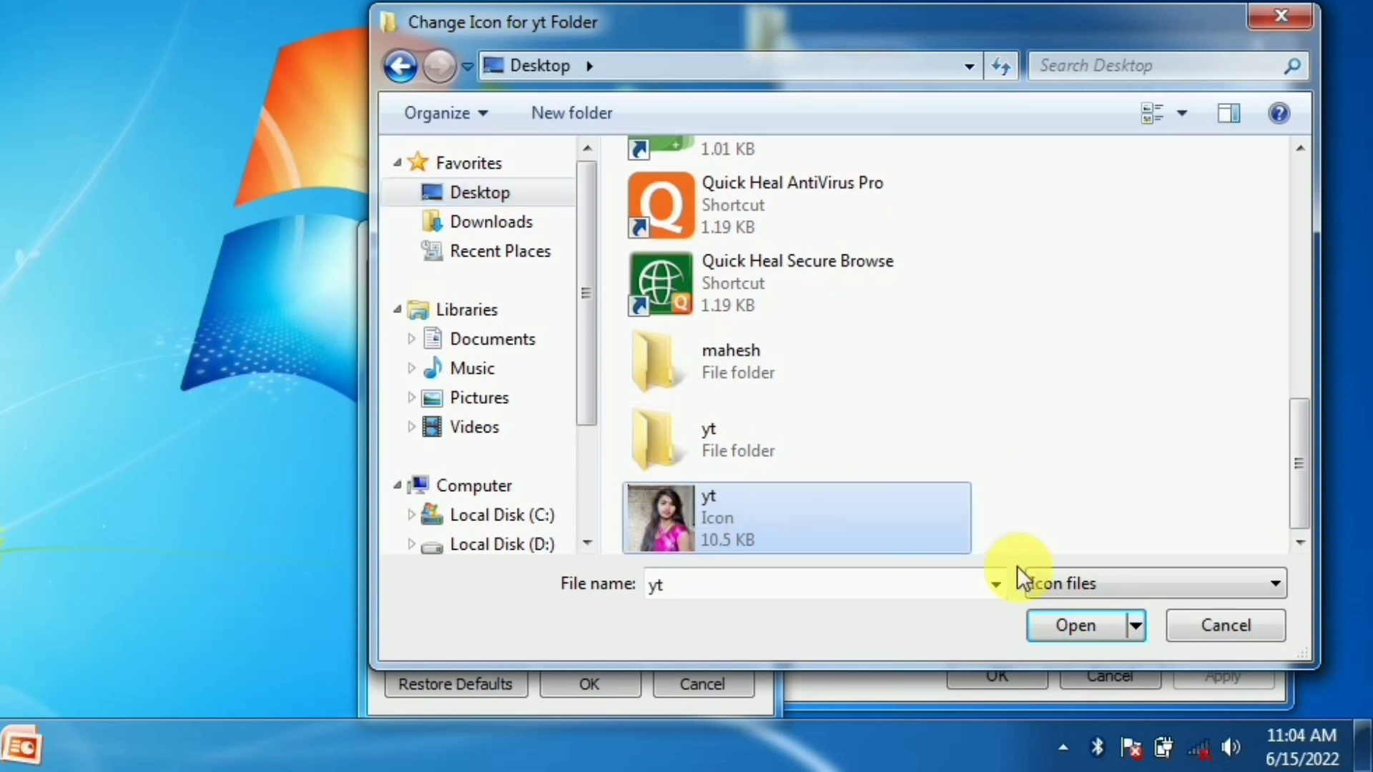
{"action": "left_click", "coordinate": [1053, 624]}
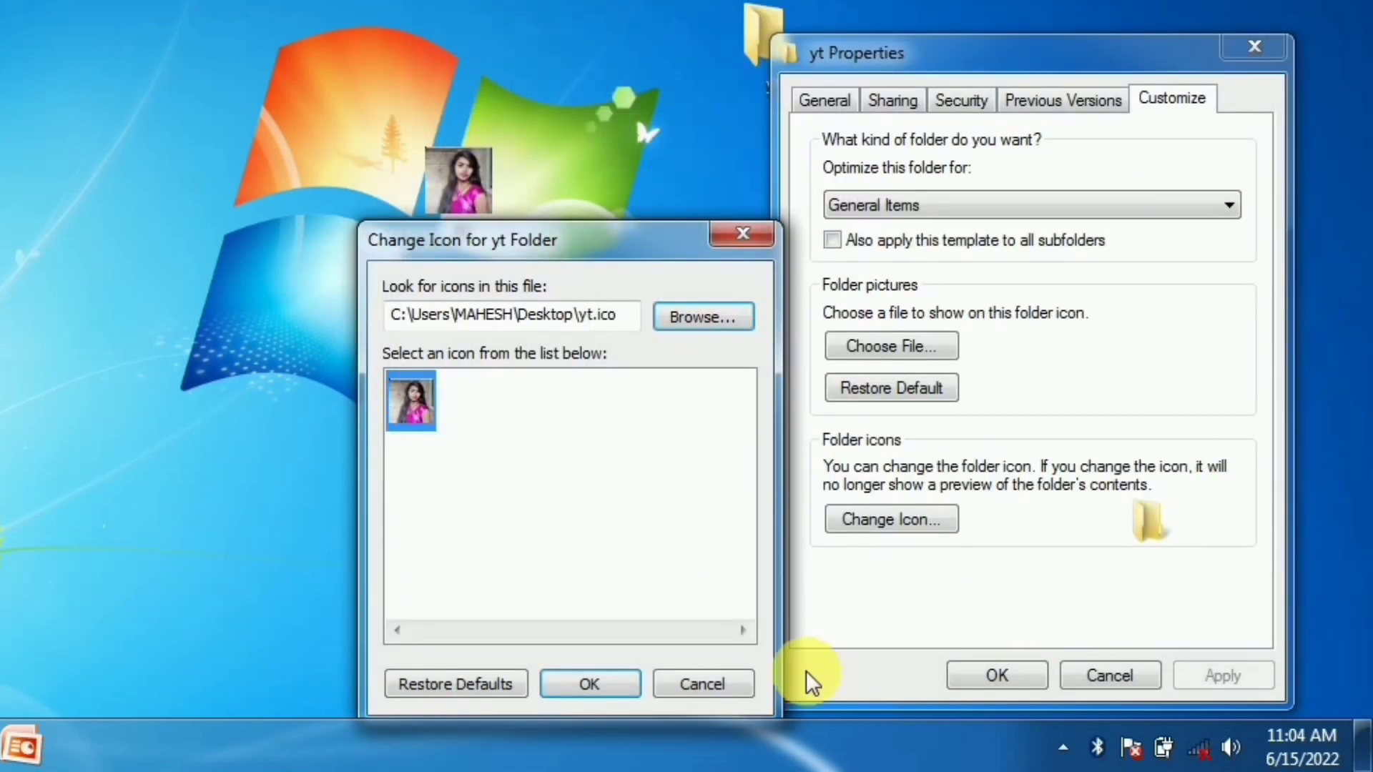
Apply yt.ico as the yt folder's icon, and check the folder by opening and closing it
{"action": "left_click", "coordinate": [623, 680]}
{"action": "left_click", "coordinate": [1206, 672]}
{"action": "left_click", "coordinate": [976, 678]}
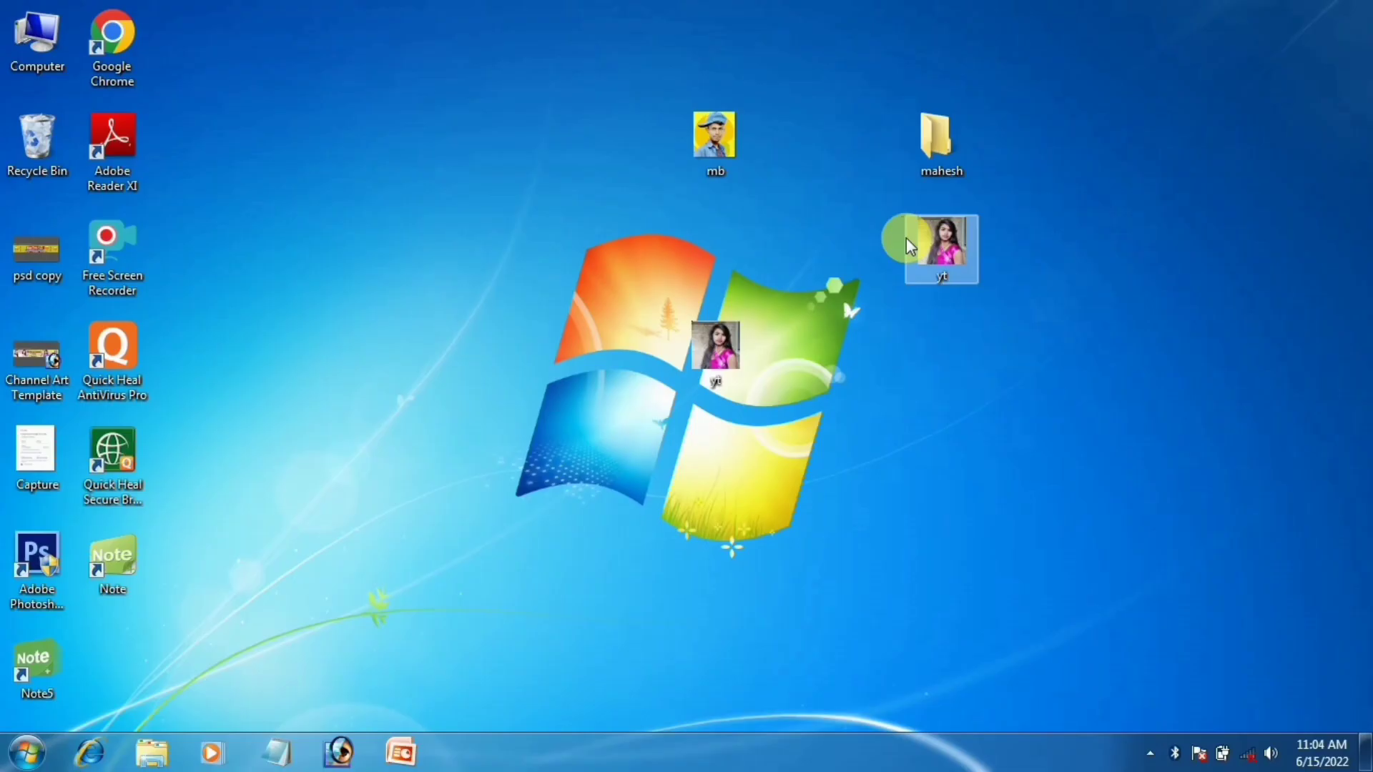
{"action": "double_click", "coordinate": [773, 35]}
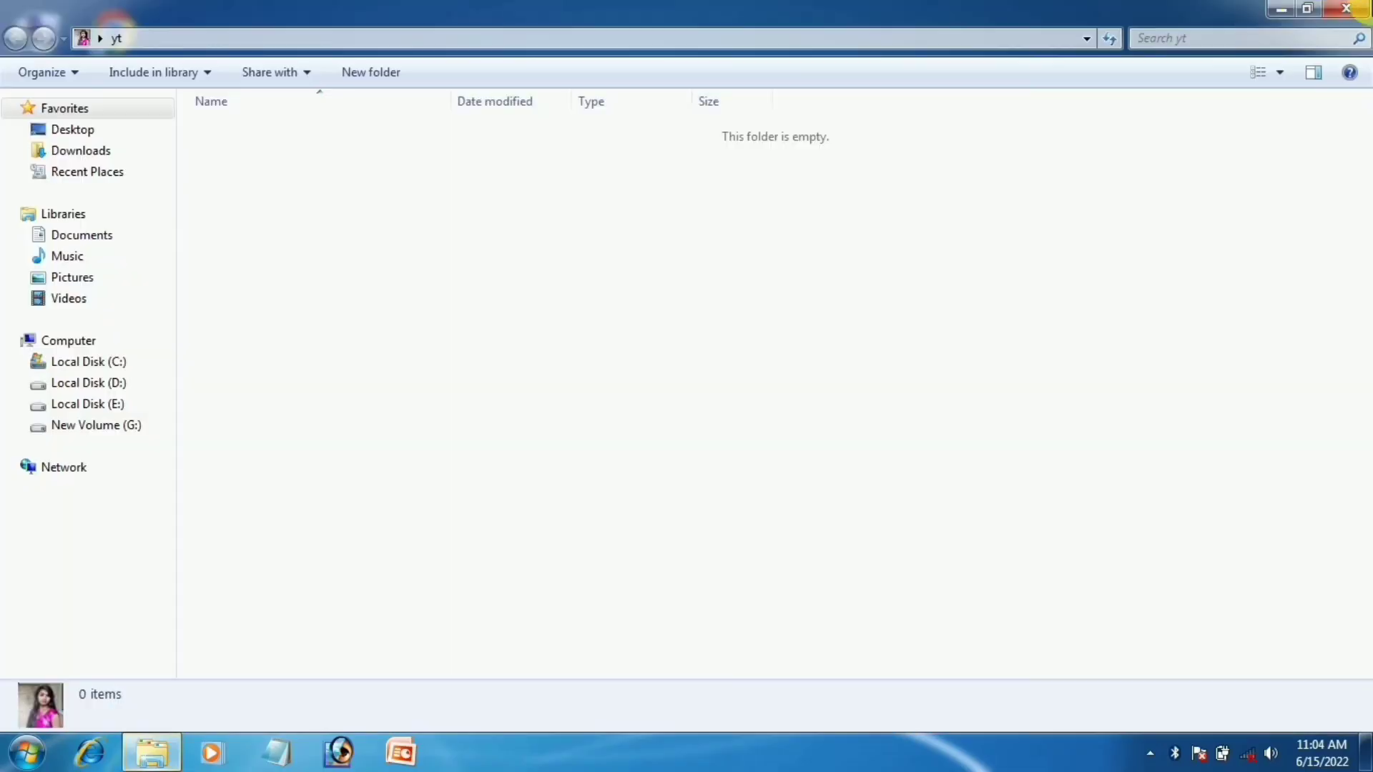
{"action": "left_click", "coordinate": [1345, 9]}
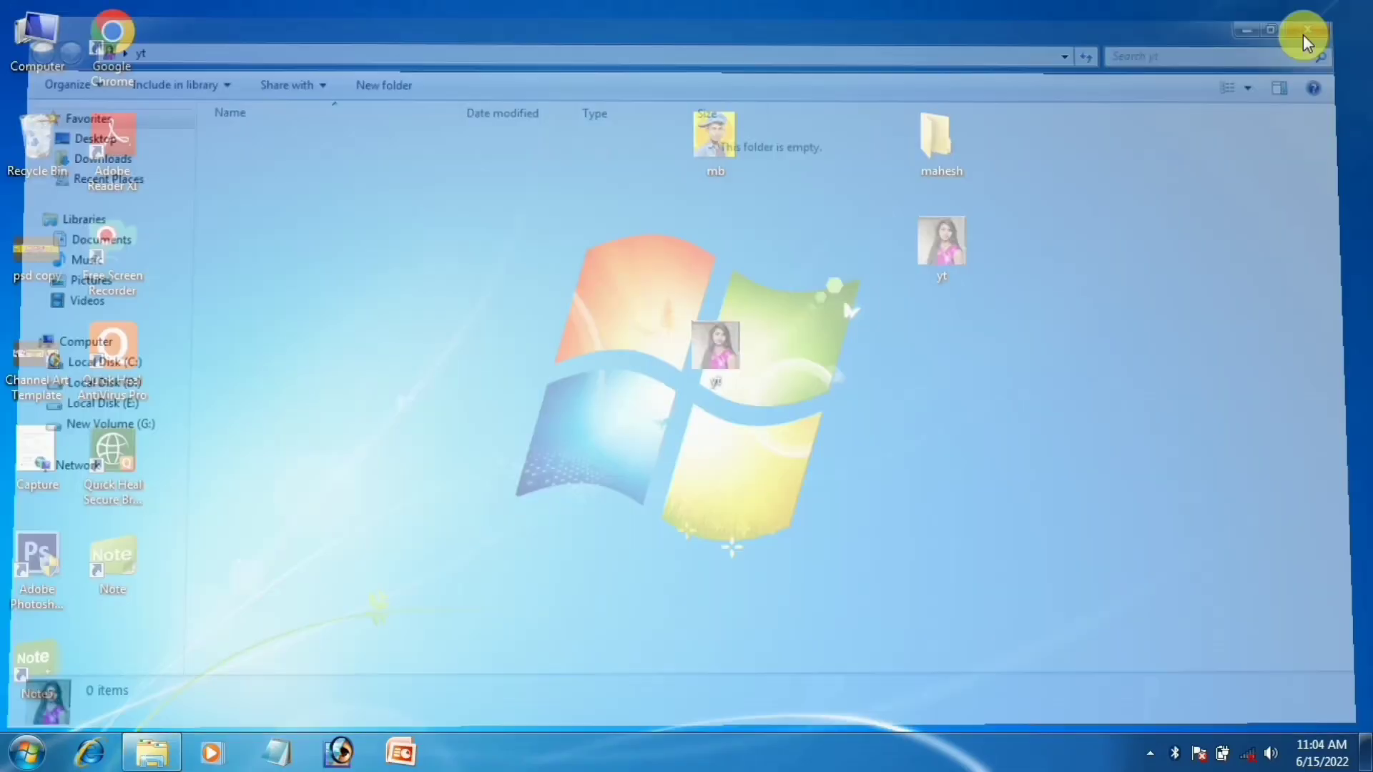
Open the icon customization settings of the folder above yt and start browsing for a custom icon file
{"action": "right_click", "coordinate": [954, 137]}
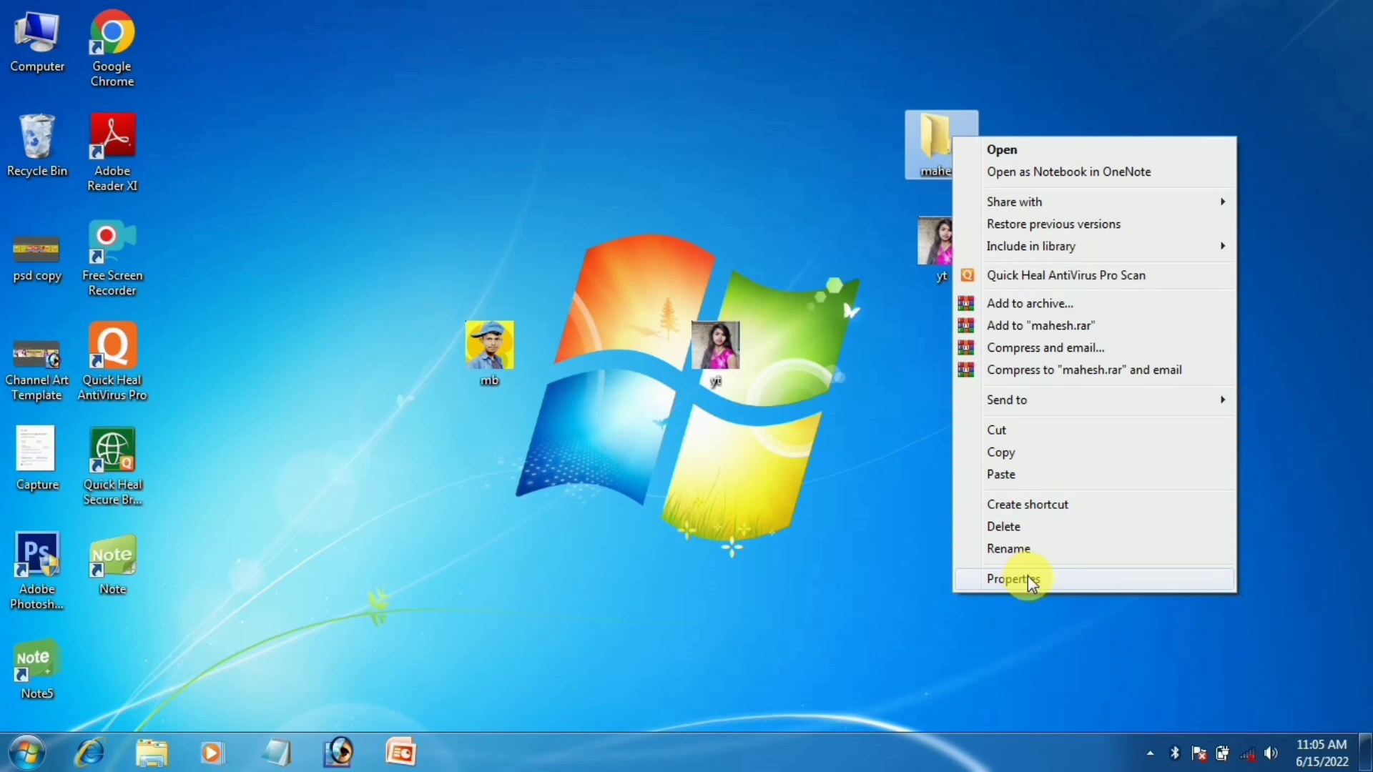
{"action": "left_click", "coordinate": [1027, 576]}
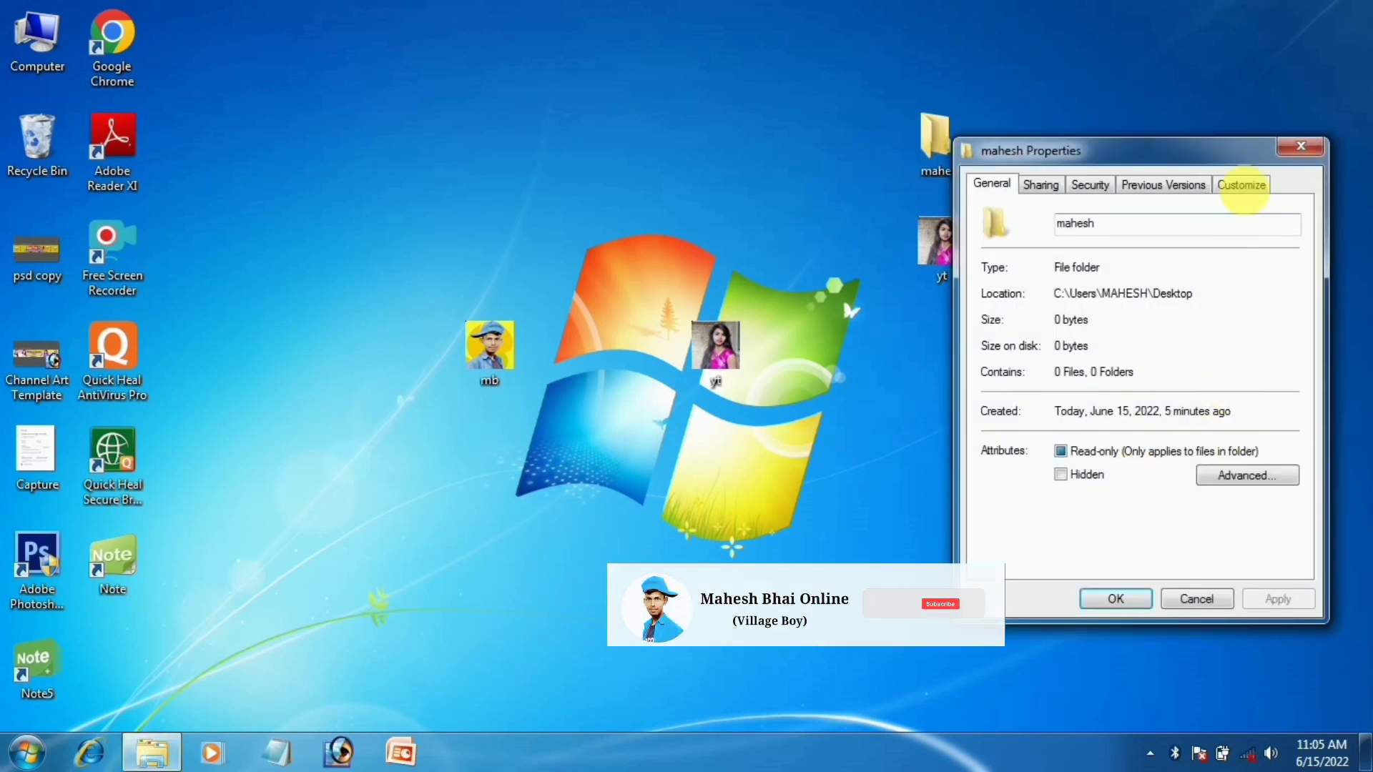
{"action": "left_click", "coordinate": [1241, 184]}
{"action": "left_click", "coordinate": [1064, 487]}
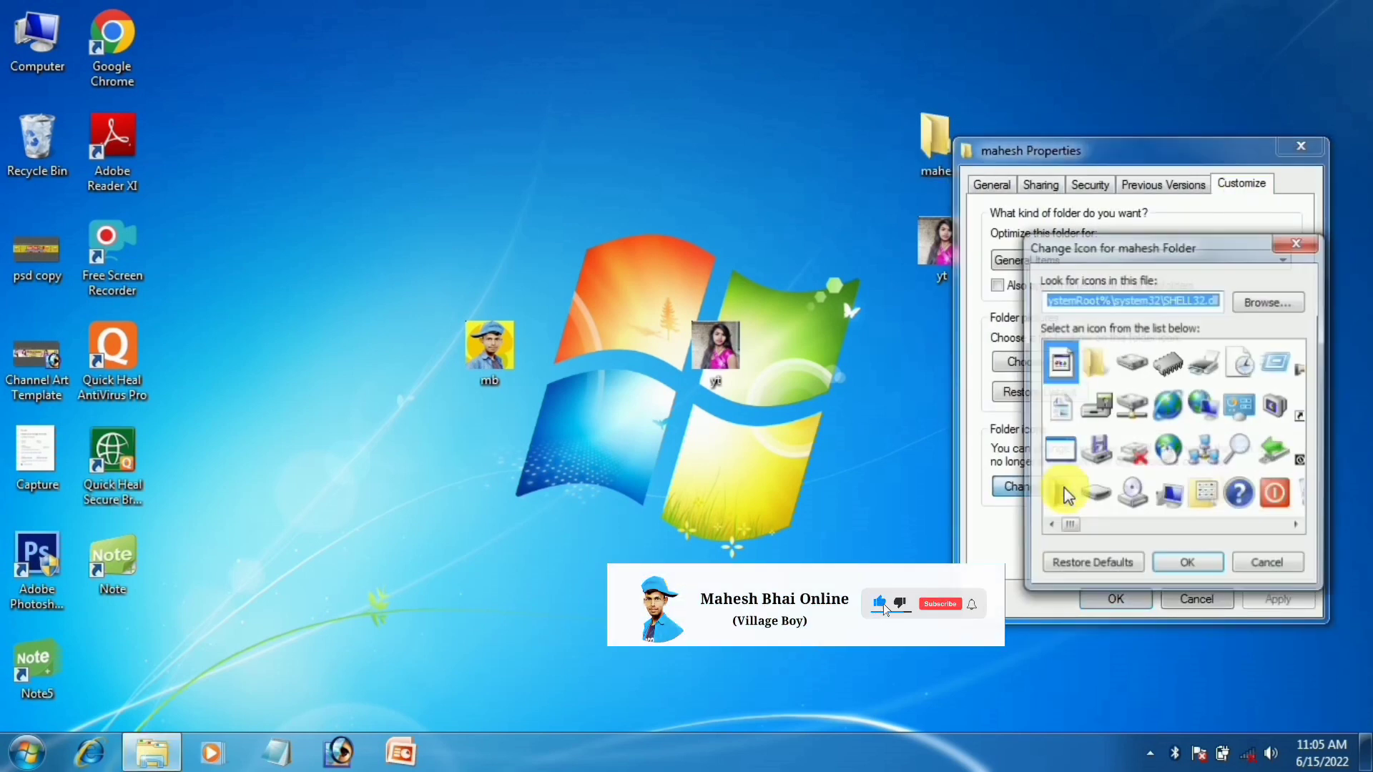
{"action": "left_click", "coordinate": [1256, 304]}
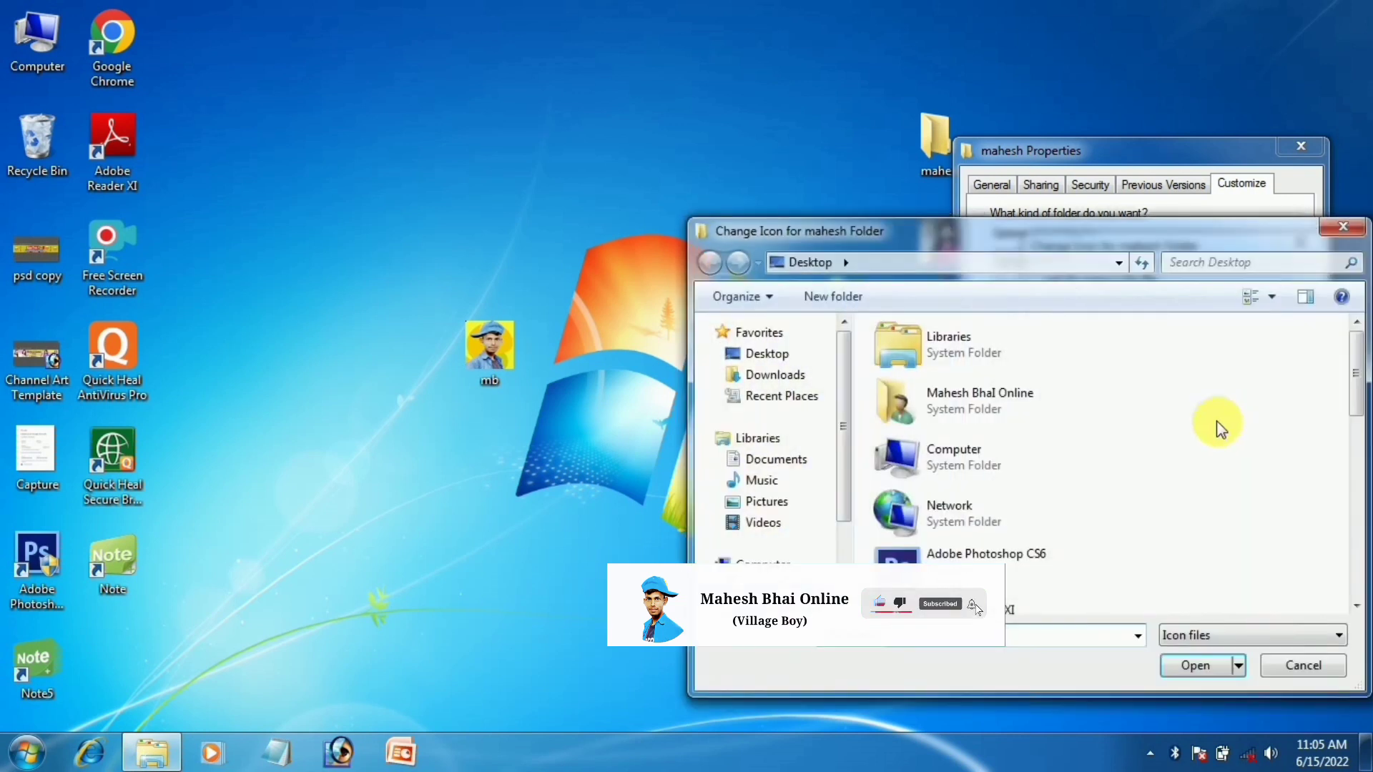
Choose the mb icon file from the Desktop and apply it as the icon of the folder above yt
{"action": "left_click_drag", "start_coordinate": [1354, 336], "coordinate": [1351, 536]}
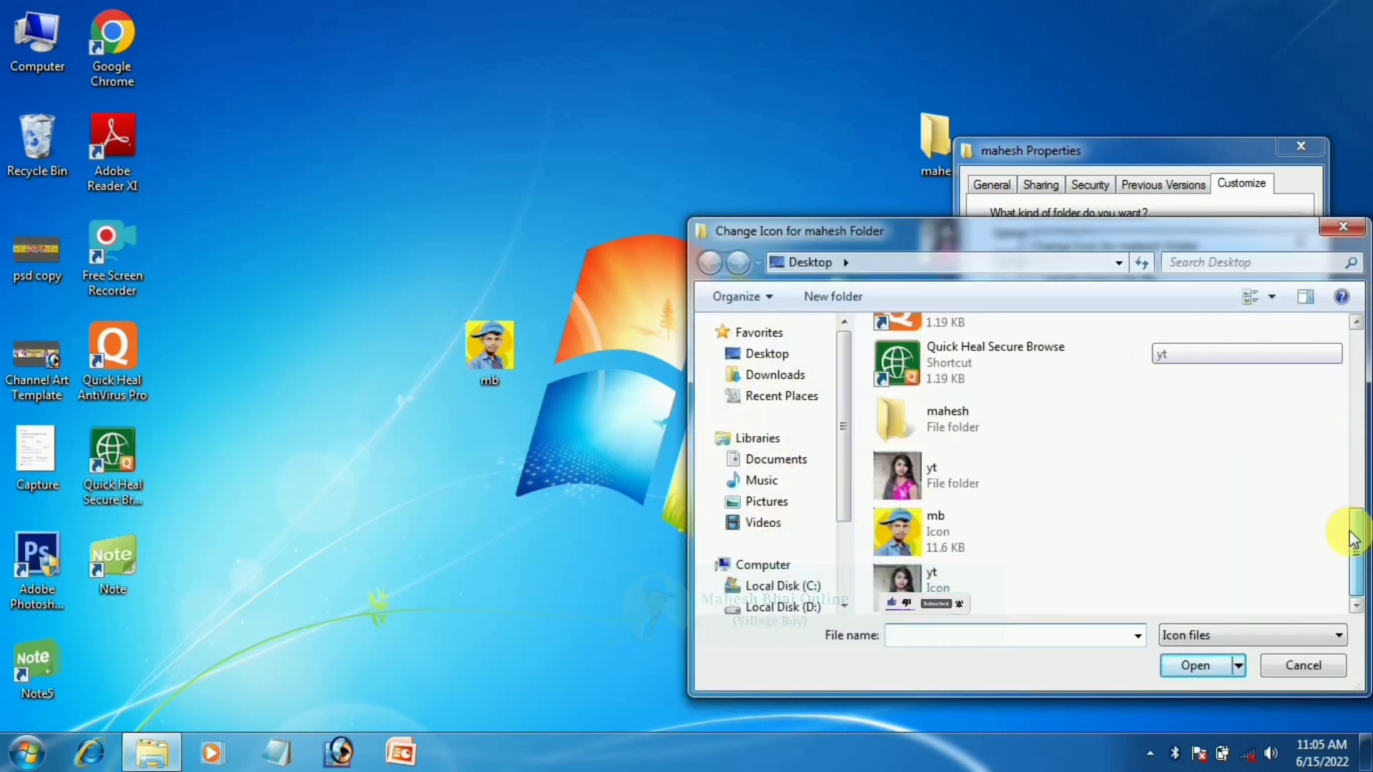
{"action": "left_click", "coordinate": [950, 530]}
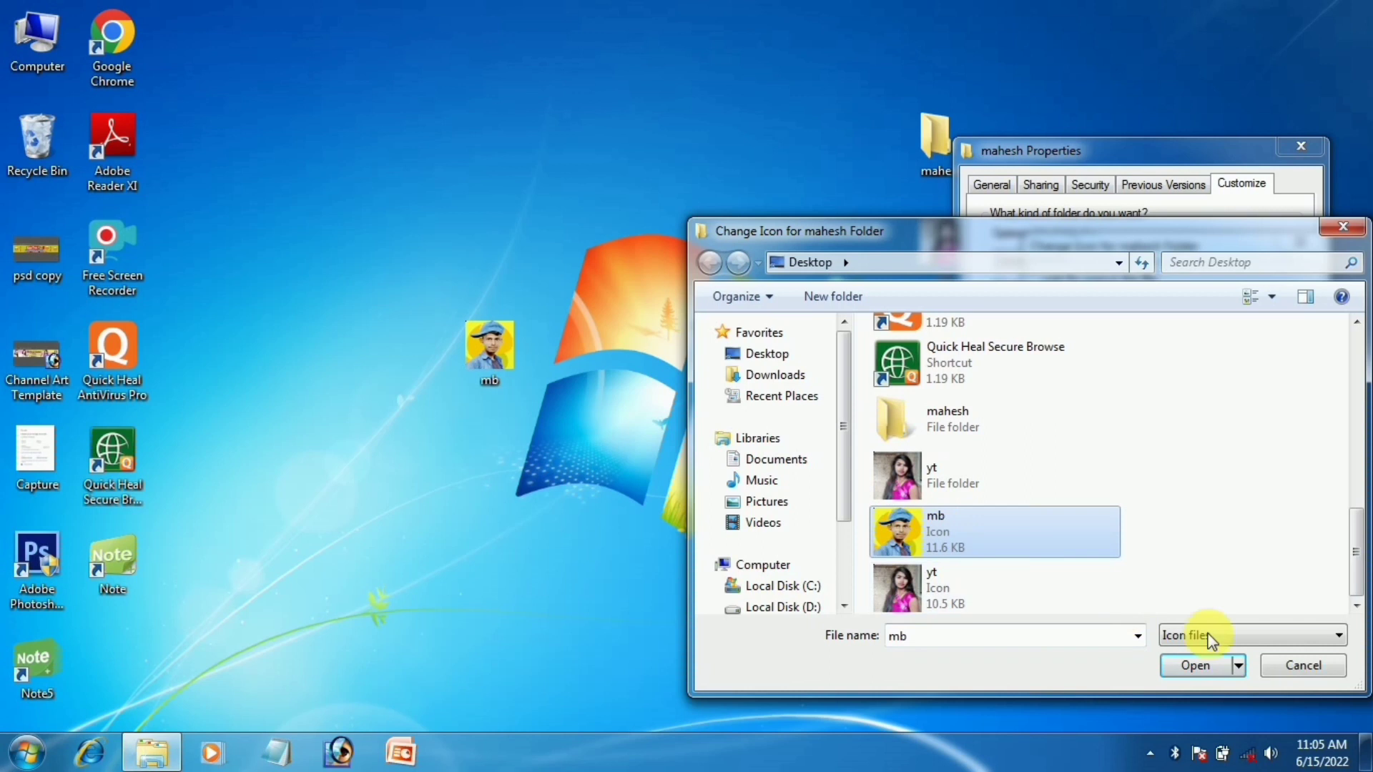
{"action": "left_click", "coordinate": [1206, 672]}
{"action": "left_click", "coordinate": [1174, 569]}
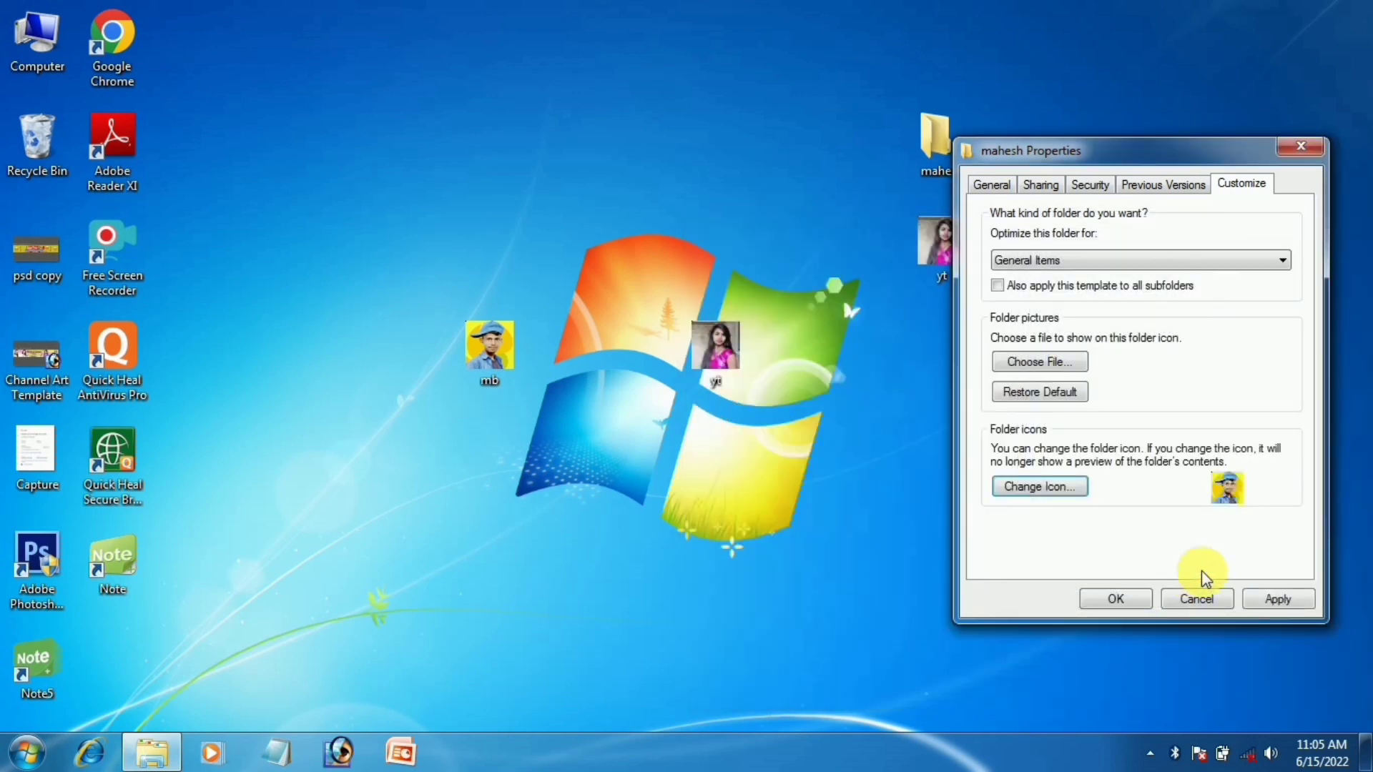
{"action": "left_click", "coordinate": [1259, 601]}
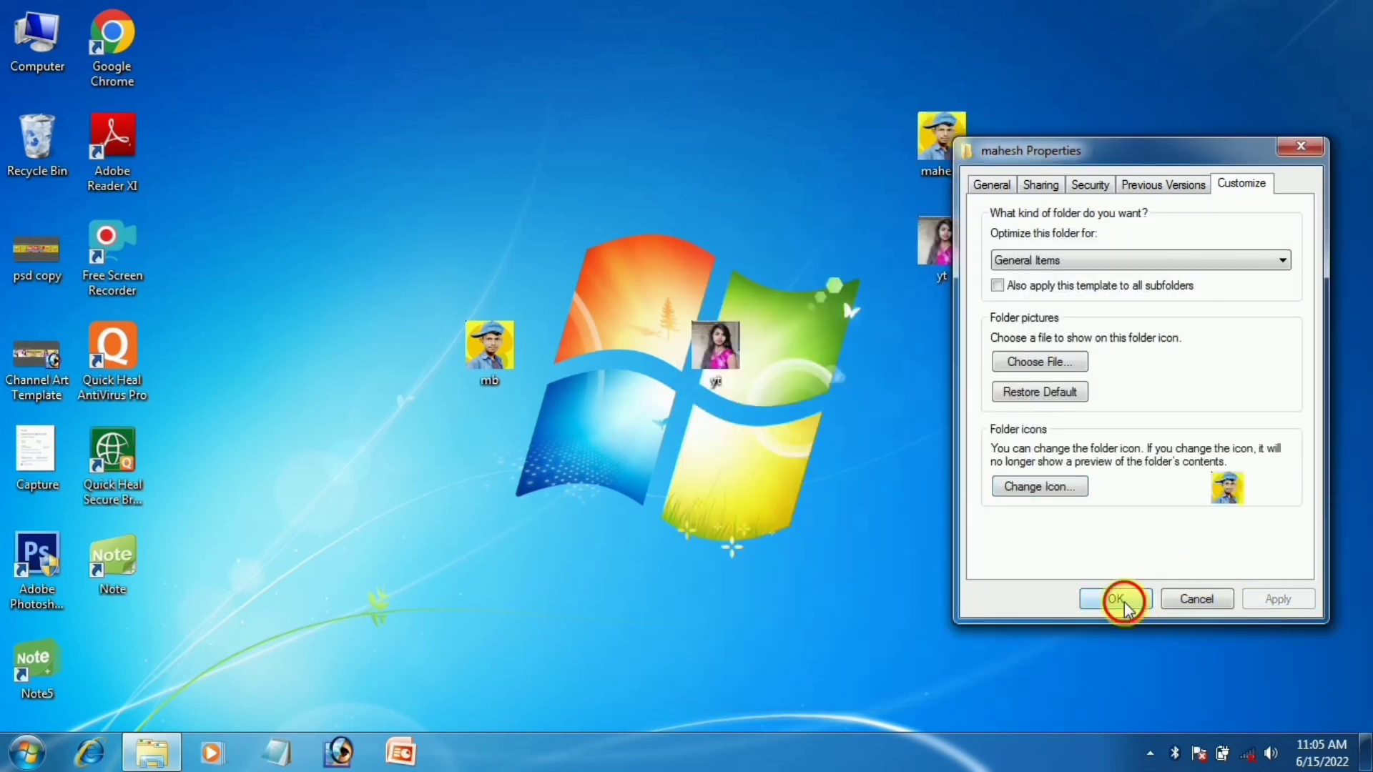
{"action": "left_click", "coordinate": [1117, 599]}
Delete the mb and yt icon files from the desktop
{"action": "left_click_drag", "start_coordinate": [612, 385], "coordinate": [483, 318]}
{"action": "key", "text": "Delete"}
{"action": "key", "text": "Return"}
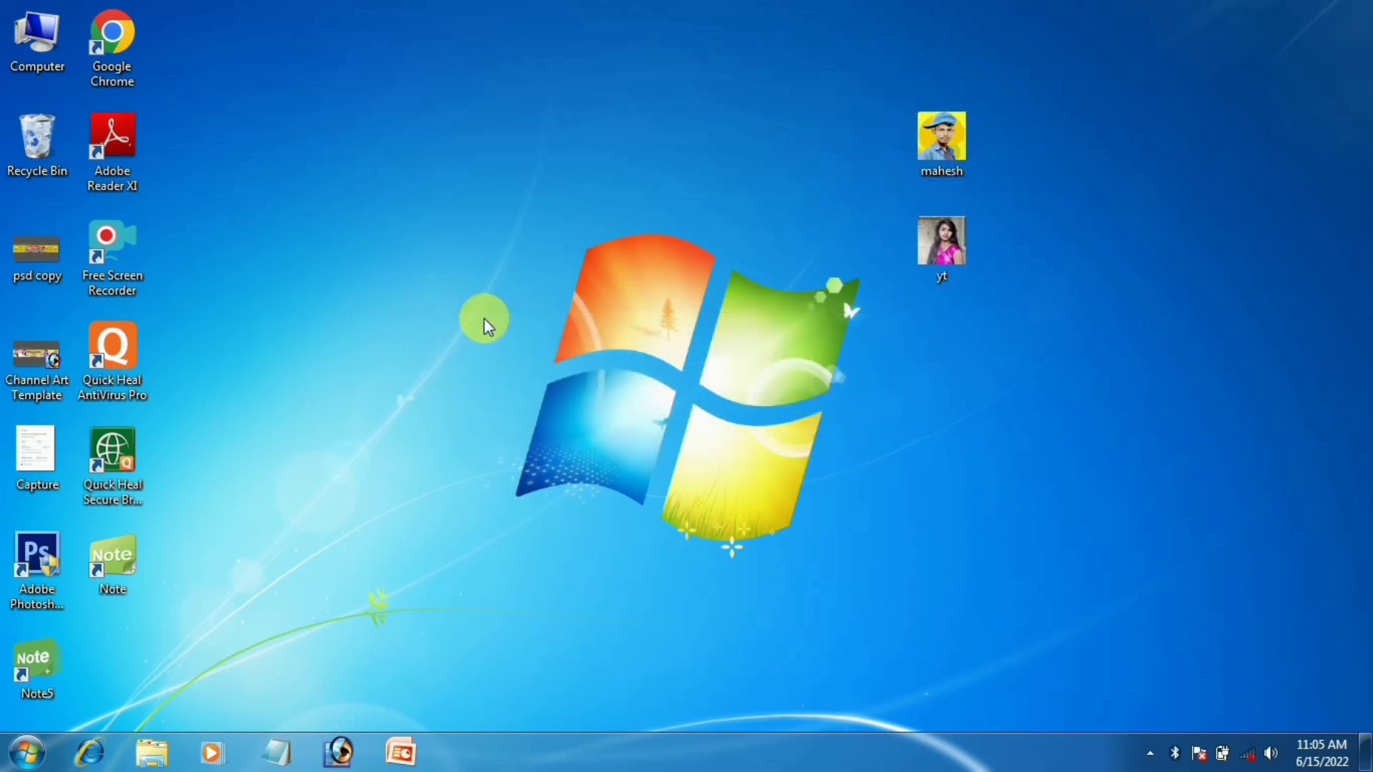
Open and close the yt folder and the folder above it to check both customized folders
{"action": "left_click_drag", "start_coordinate": [879, 78], "coordinate": [1001, 326]}
{"action": "left_click", "coordinate": [1020, 374]}
{"action": "double_click", "coordinate": [960, 267]}
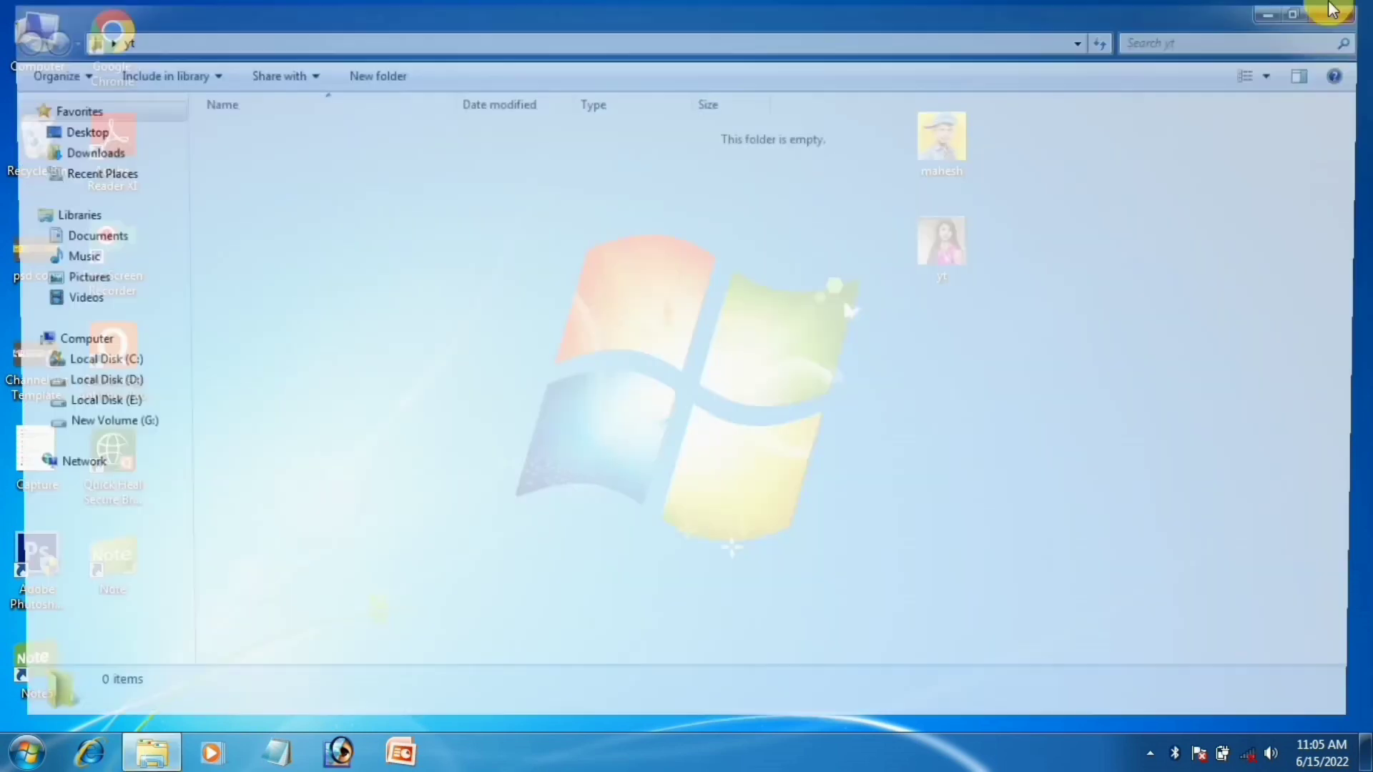
{"action": "key", "text": "alt+F4"}
{"action": "double_click", "coordinate": [942, 140]}
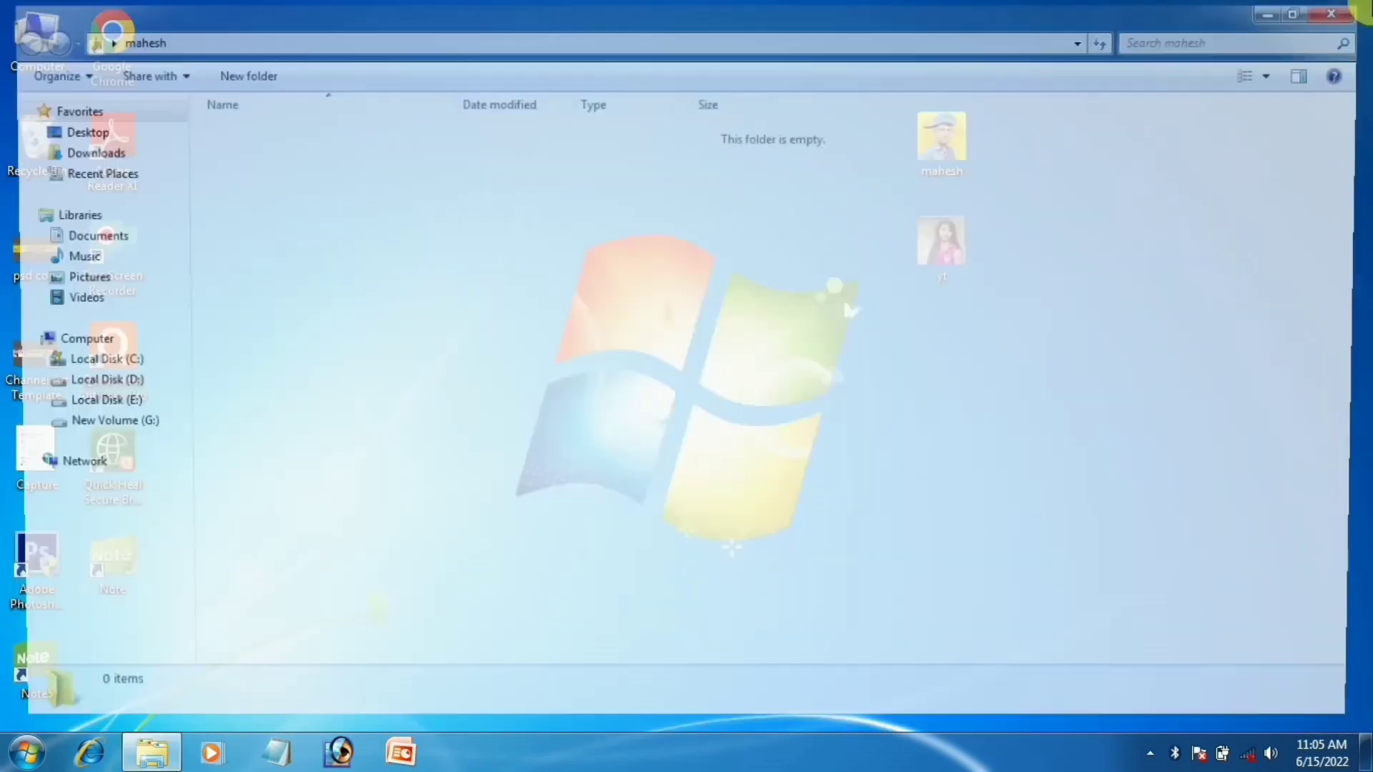
{"action": "left_click", "coordinate": [1359, 7]}
Restore the deleted mb and yt icon files to the desktop and refresh it to reload the folder icons
{"action": "right_click", "coordinate": [1136, 241]}
{"action": "left_click", "coordinate": [1139, 323]}
{"action": "right_click", "coordinate": [1139, 323]}
{"action": "left_click", "coordinate": [1147, 408]}
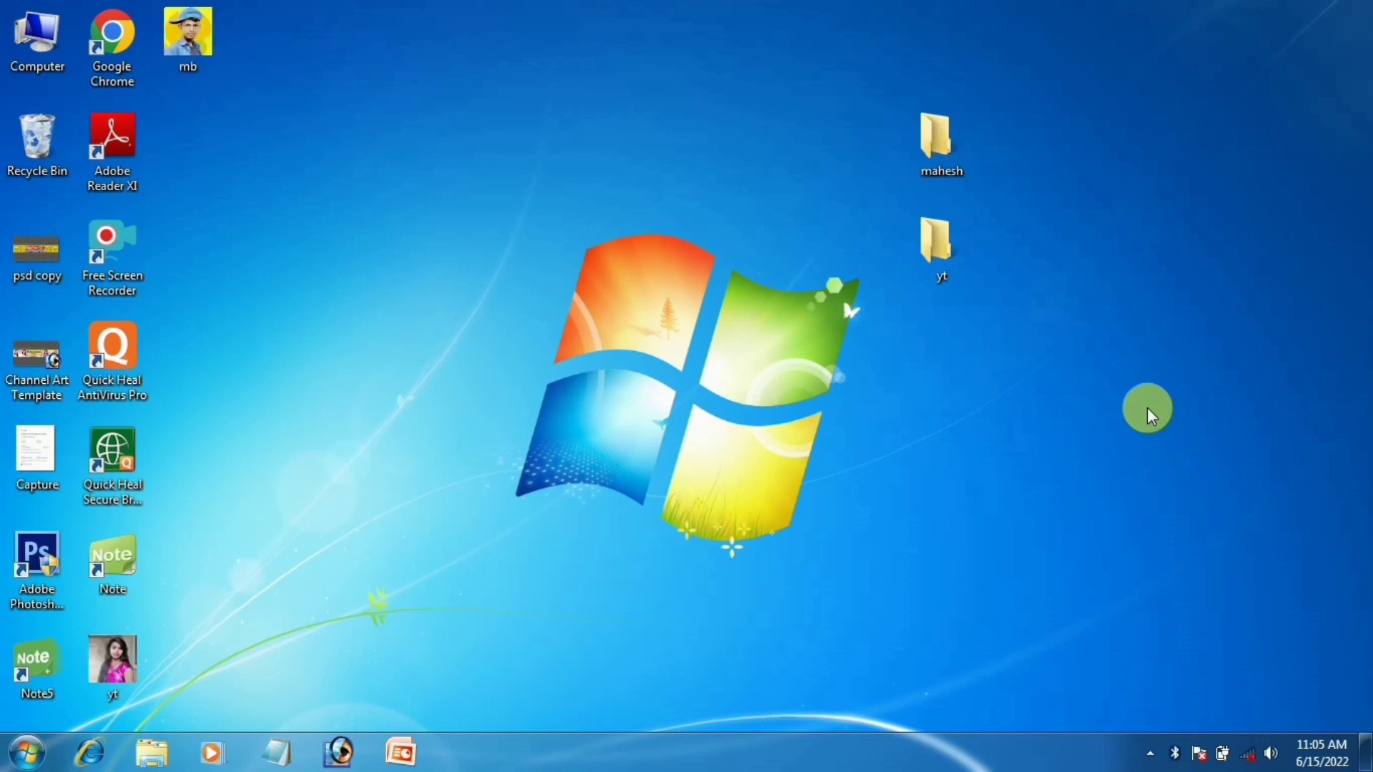
{"action": "right_click", "coordinate": [1147, 408]}
{"action": "left_click", "coordinate": [1149, 491]}
{"action": "right_click", "coordinate": [1144, 240]}
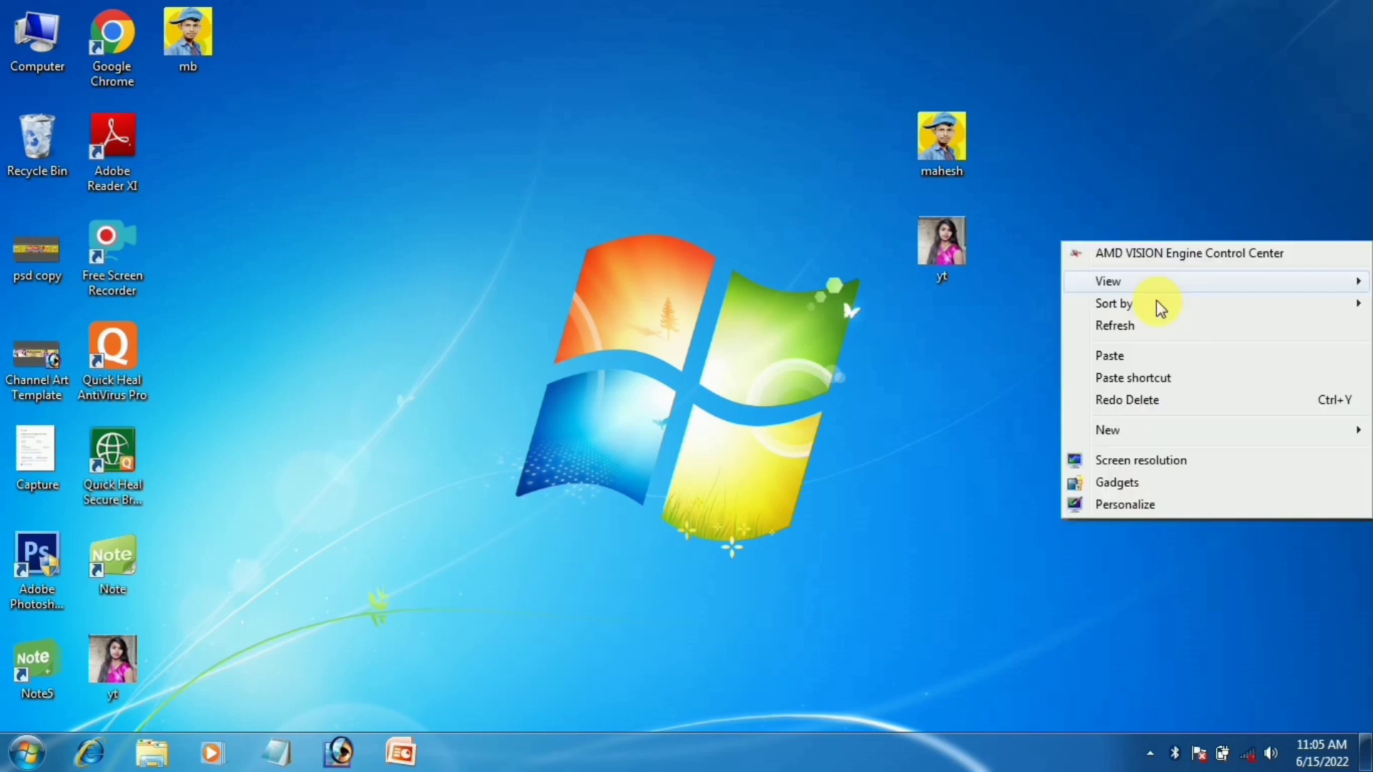
{"action": "left_click", "coordinate": [1152, 326]}
{"action": "right_click", "coordinate": [1152, 327]}
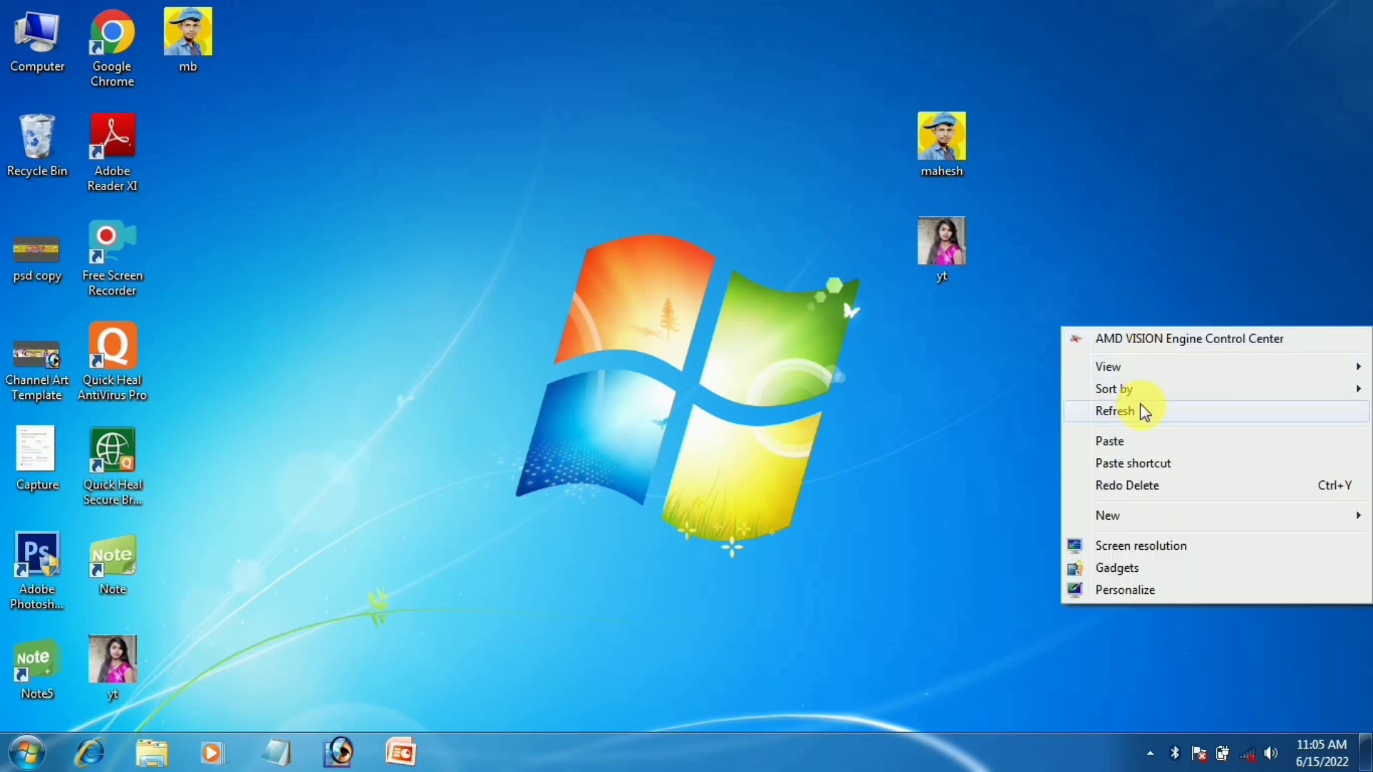
{"action": "left_click", "coordinate": [1140, 408]}
{"action": "right_click", "coordinate": [1139, 406]}
{"action": "left_click", "coordinate": [1125, 488]}
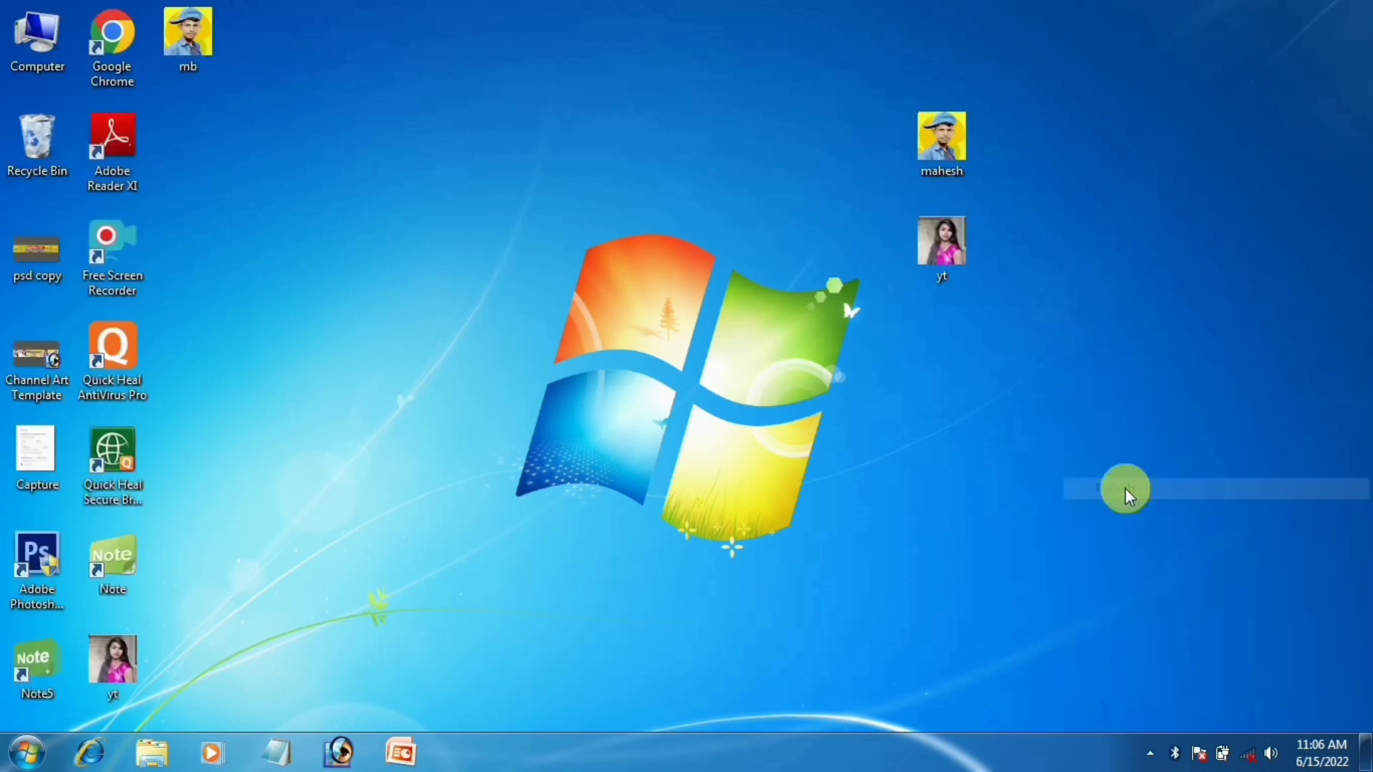
{"action": "right_click", "coordinate": [1130, 209]}
{"action": "left_click", "coordinate": [1126, 294]}
{"action": "right_click", "coordinate": [1126, 295]}
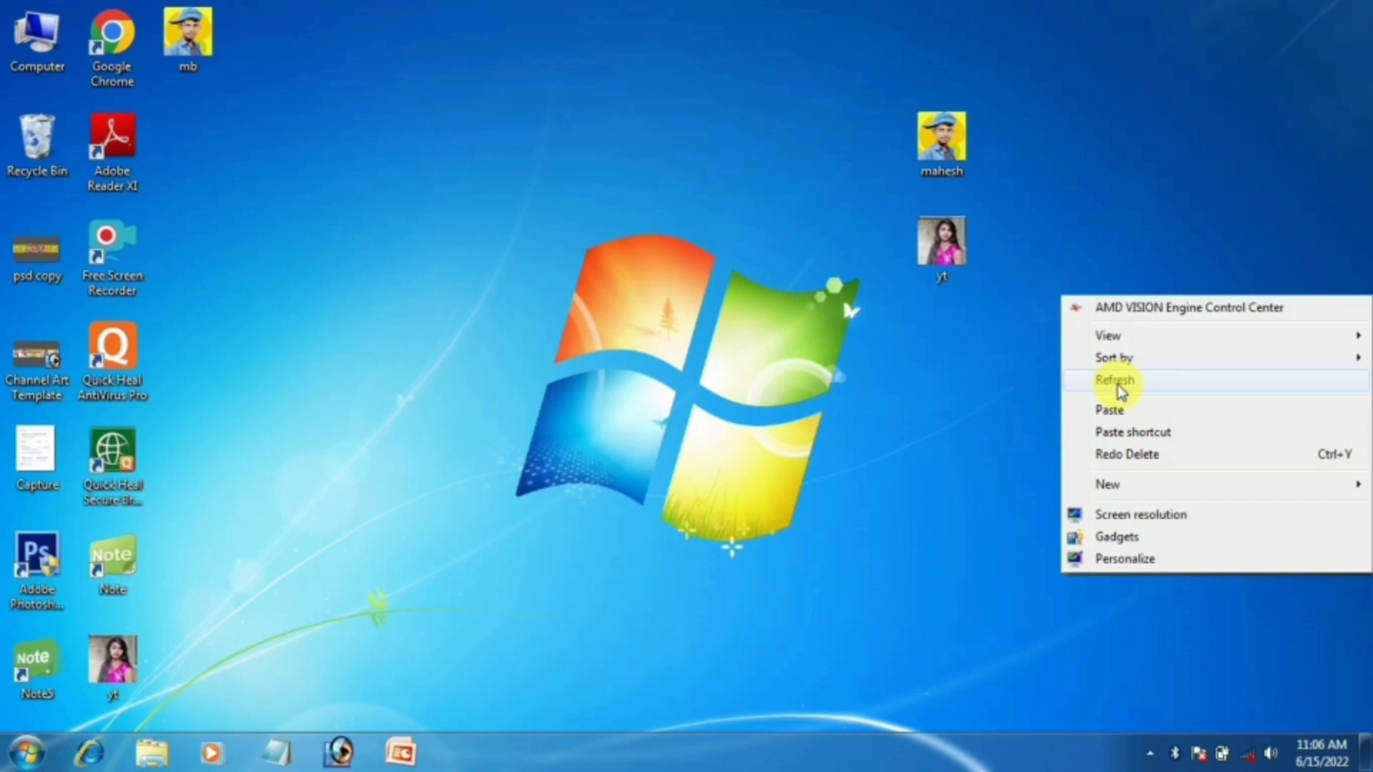
{"action": "left_click", "coordinate": [1118, 390]}
{"action": "right_click", "coordinate": [1116, 382]}
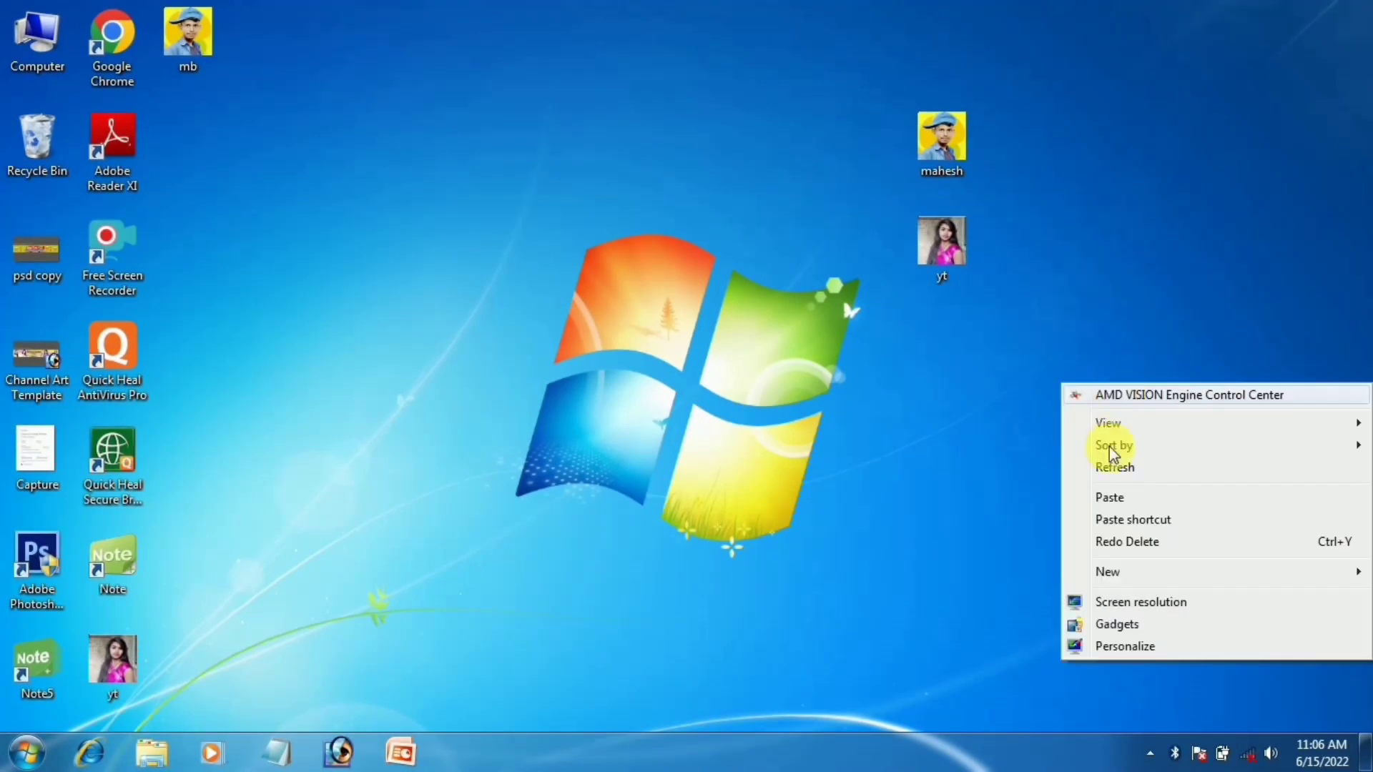
{"action": "left_click", "coordinate": [1110, 467]}
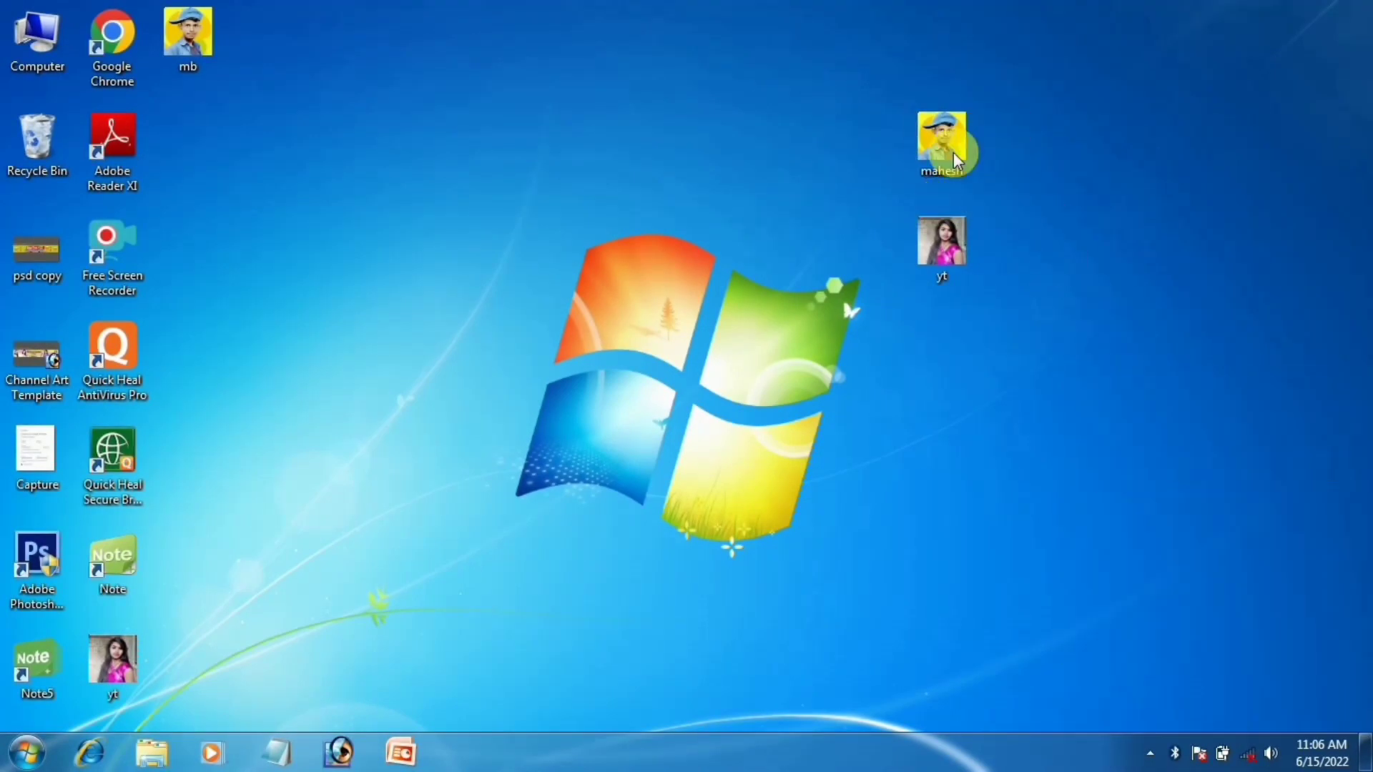